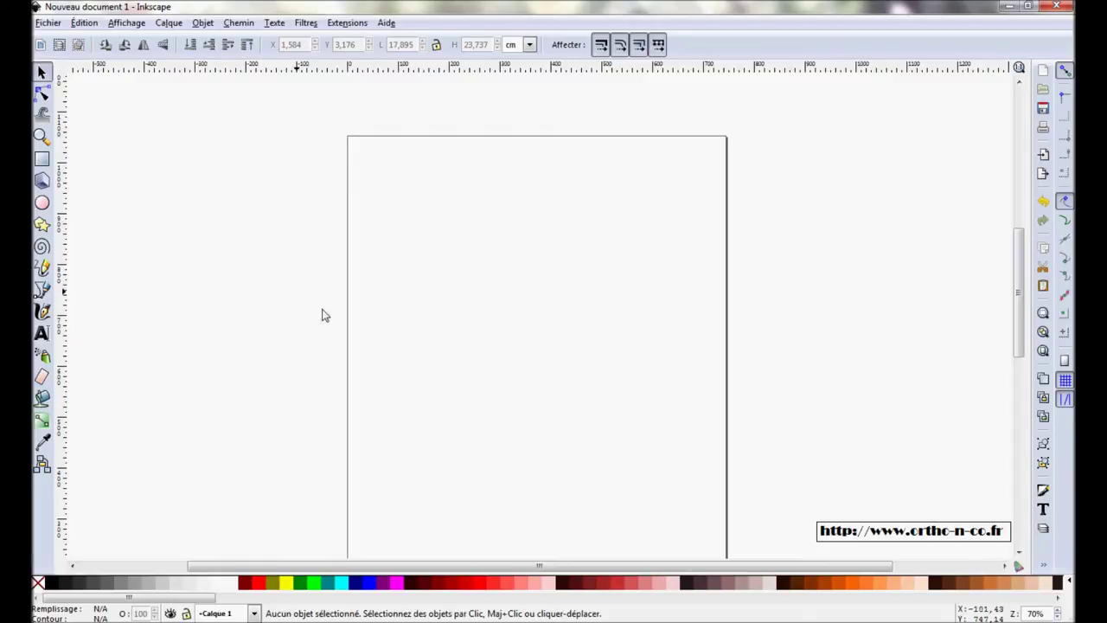
Step: Draw a turquoise rectangle near the top-left of the A4 page
click(41, 159)
drag(385, 188, 495, 259)
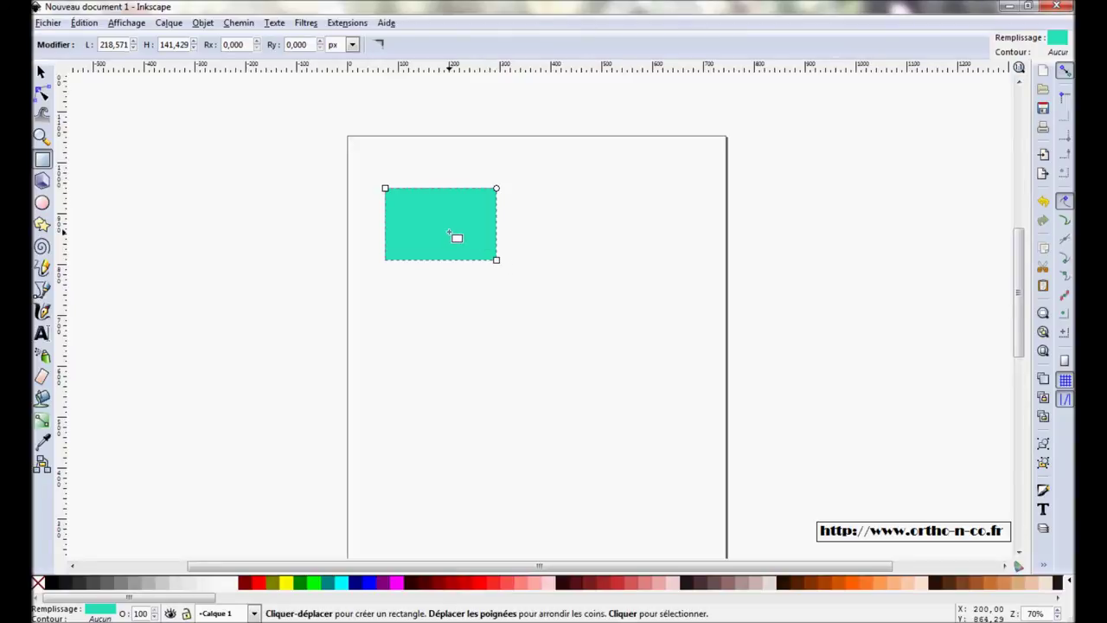
Step: Give the rectangle no fill and a flat black 2 px outline
click(98, 614)
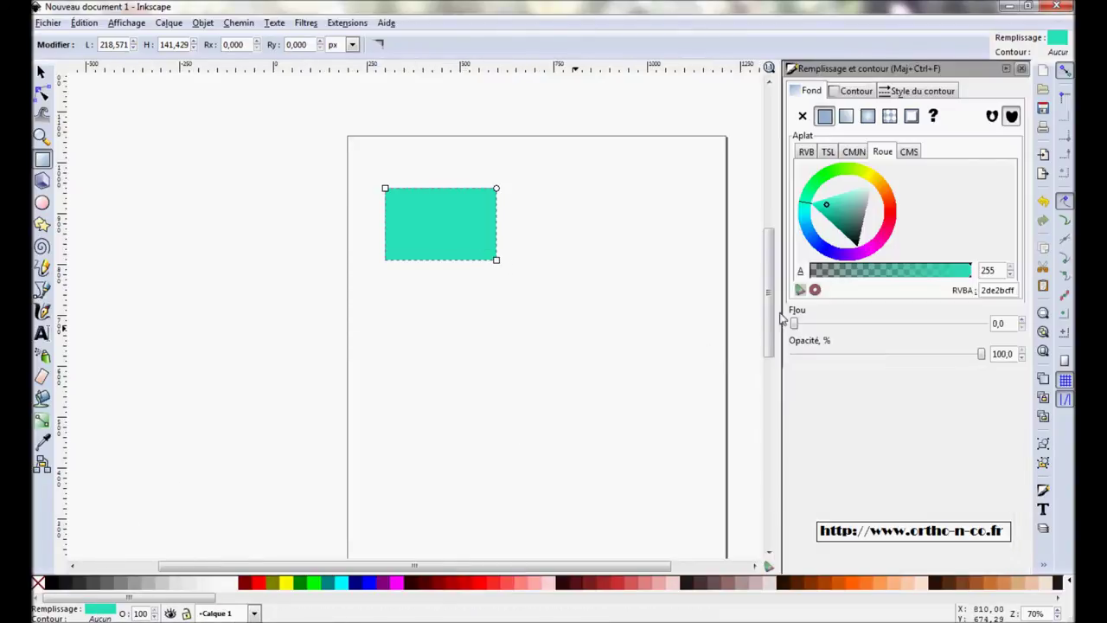
click(803, 117)
click(858, 91)
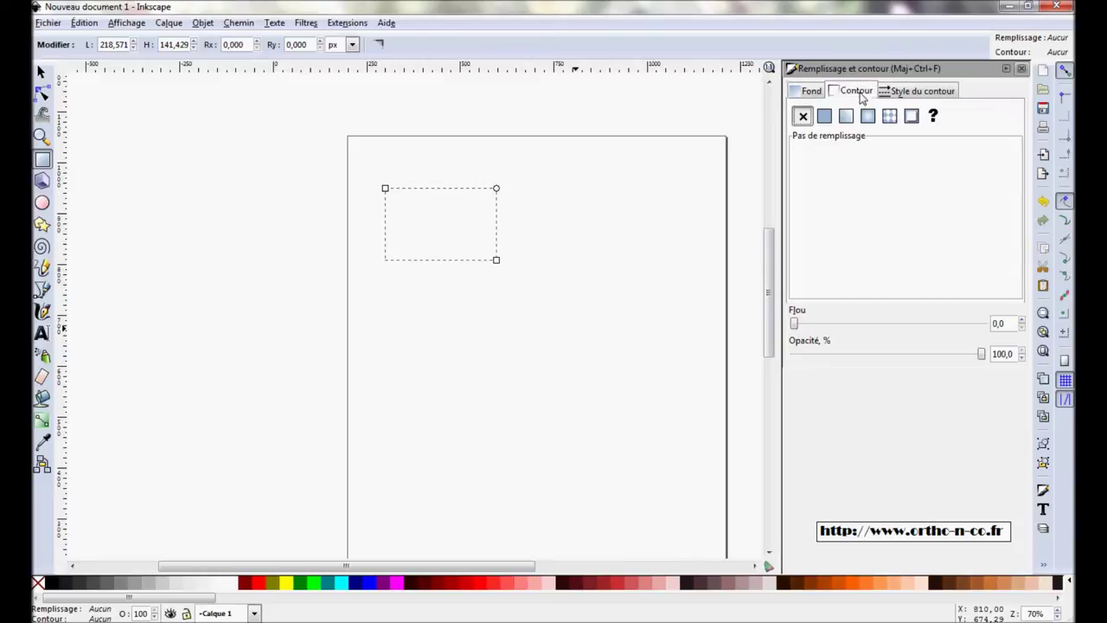
click(824, 117)
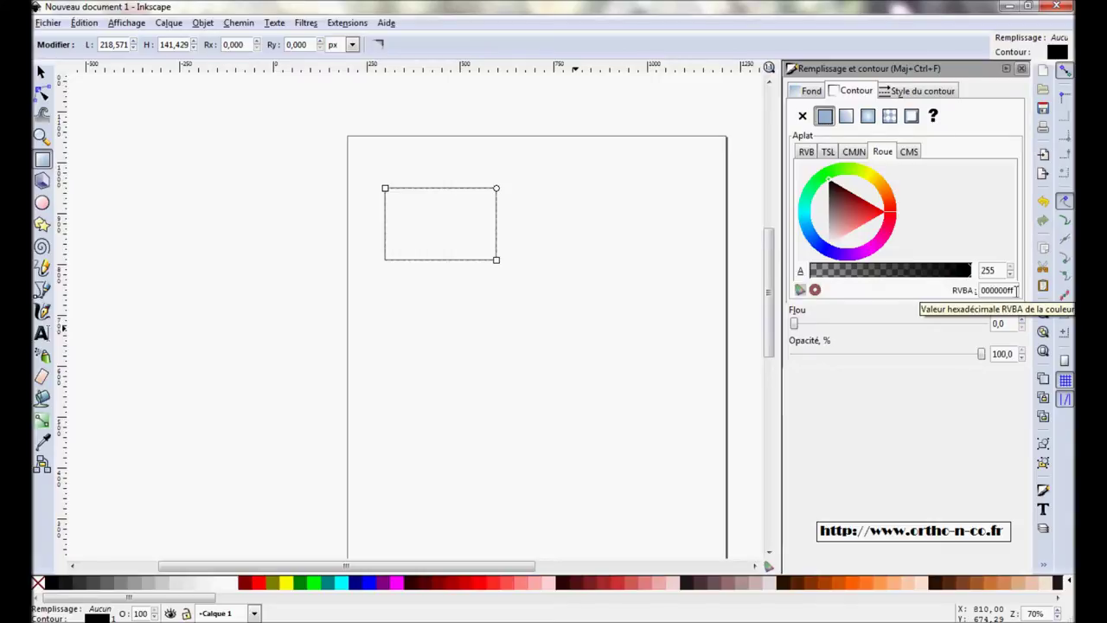
click(919, 91)
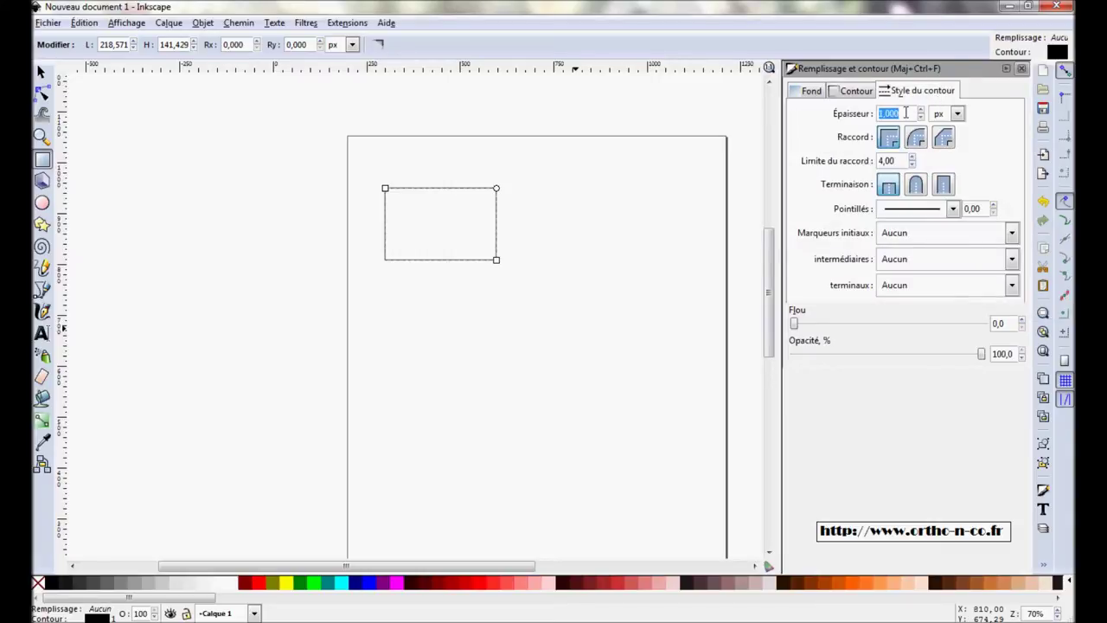
text(2)
key(Return)
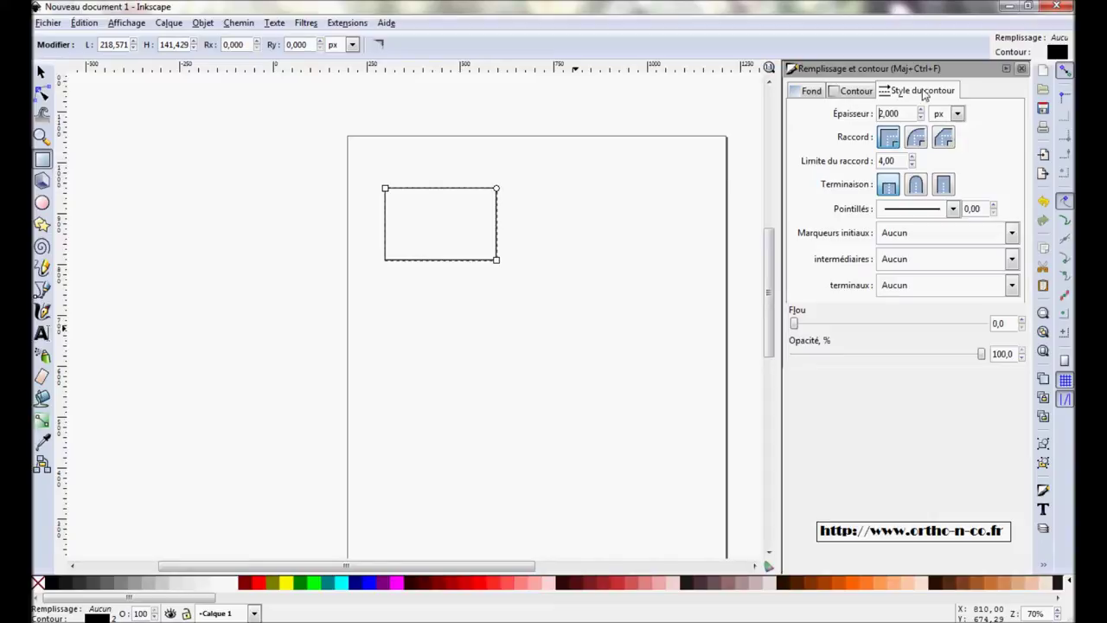
click(1022, 68)
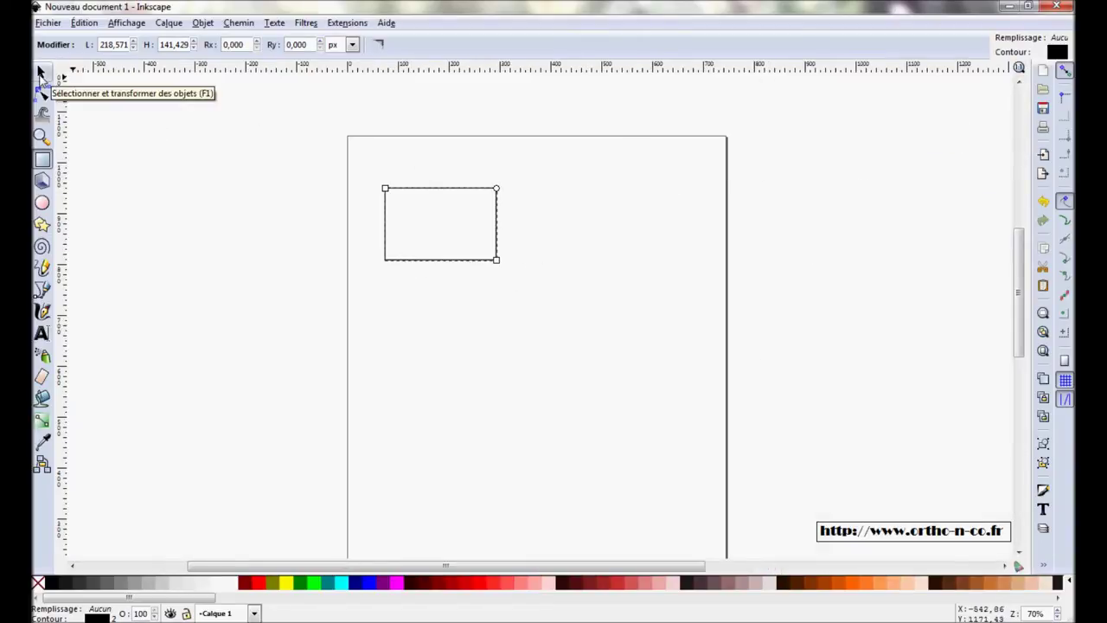
Step: Resize the rectangle to exactly 6 cm wide by 4 cm high, keeping centimetre units
click(40, 72)
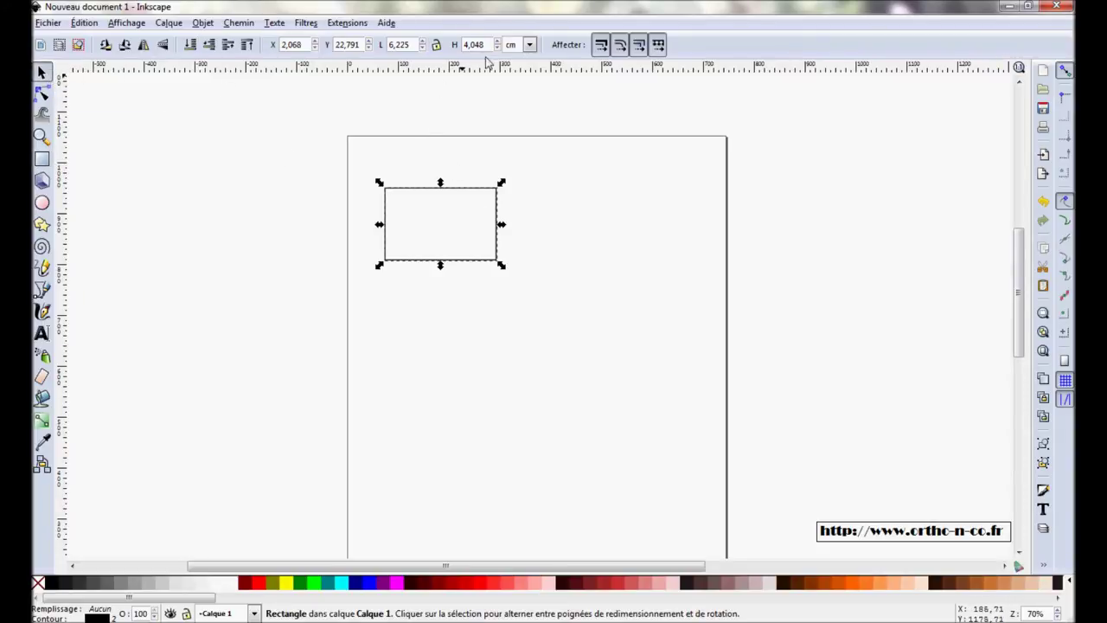
click(529, 45)
click(523, 145)
drag(411, 45, 377, 49)
text(6)
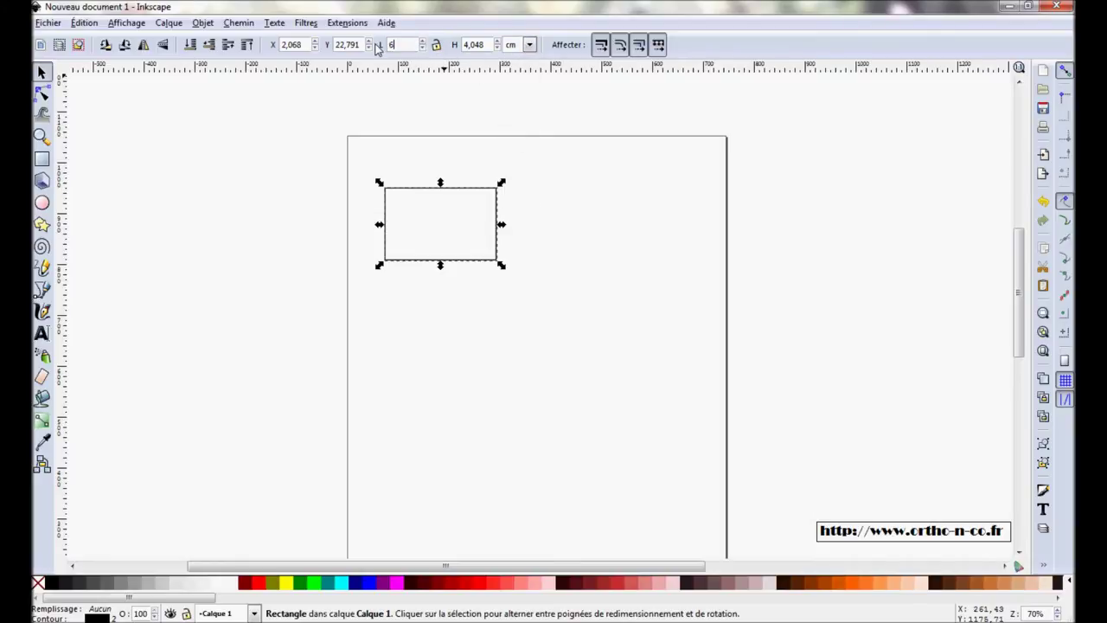
key(Return)
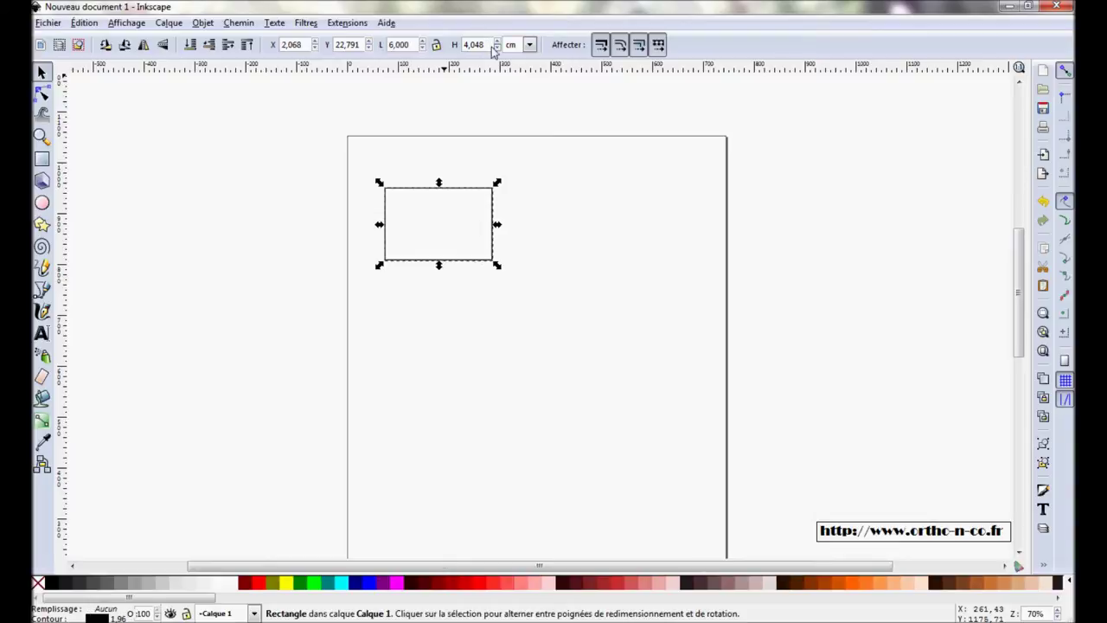
double_click(486, 45)
key(BackSpace)
key(Return)
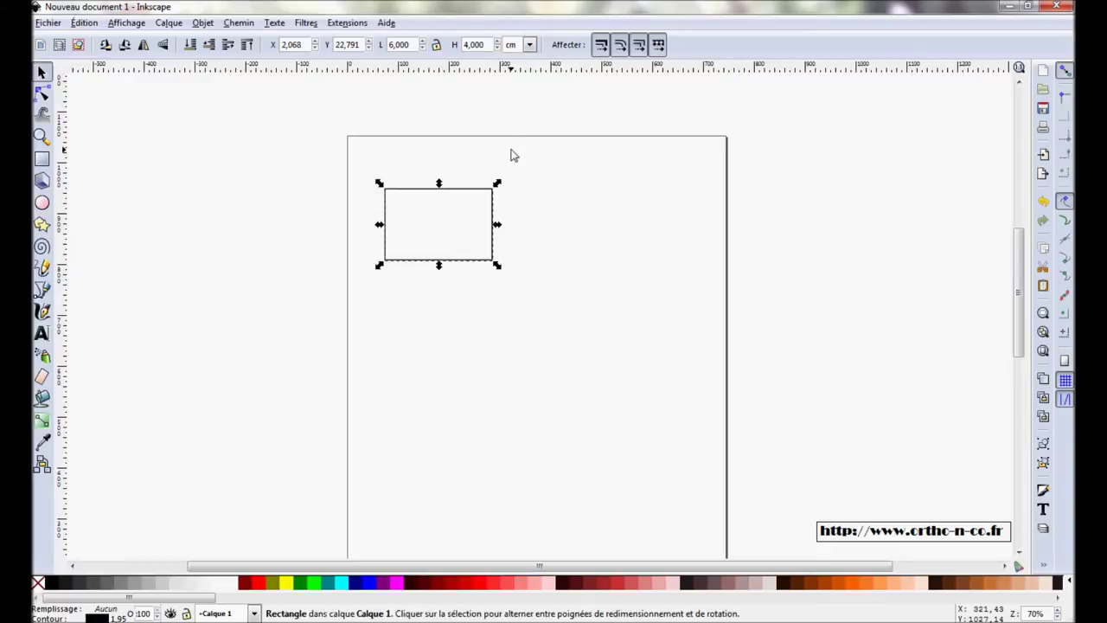
click(539, 270)
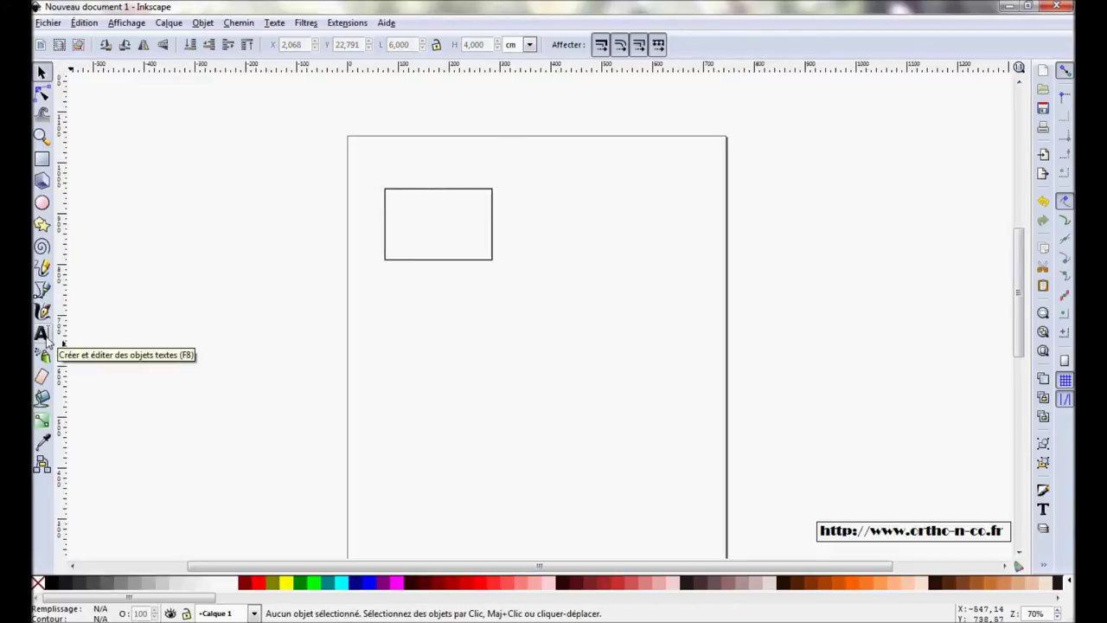
Step: Add a flowed text frame reading 'Ceci est un exemple du texte que je vais utiliser dans ma carte'
click(44, 337)
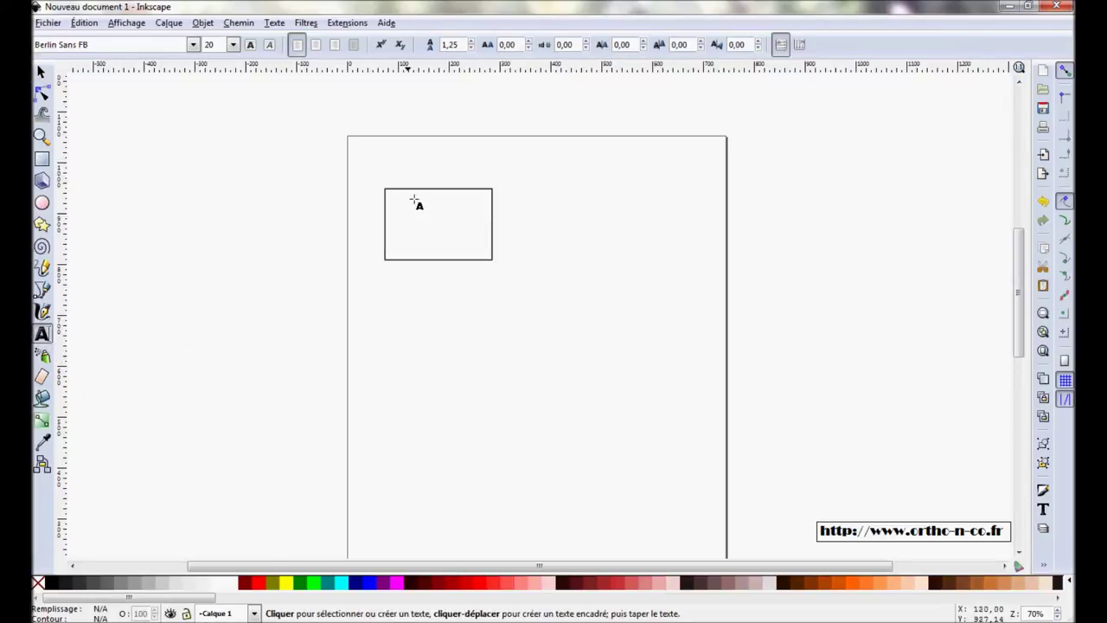
drag(392, 196, 489, 257)
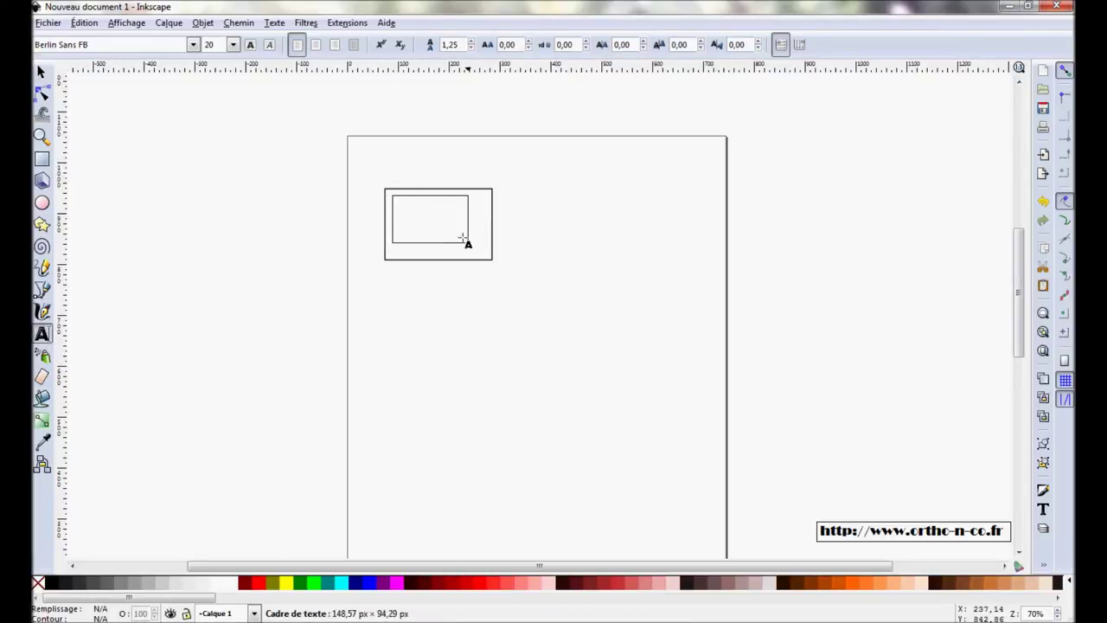
drag(488, 256, 488, 256)
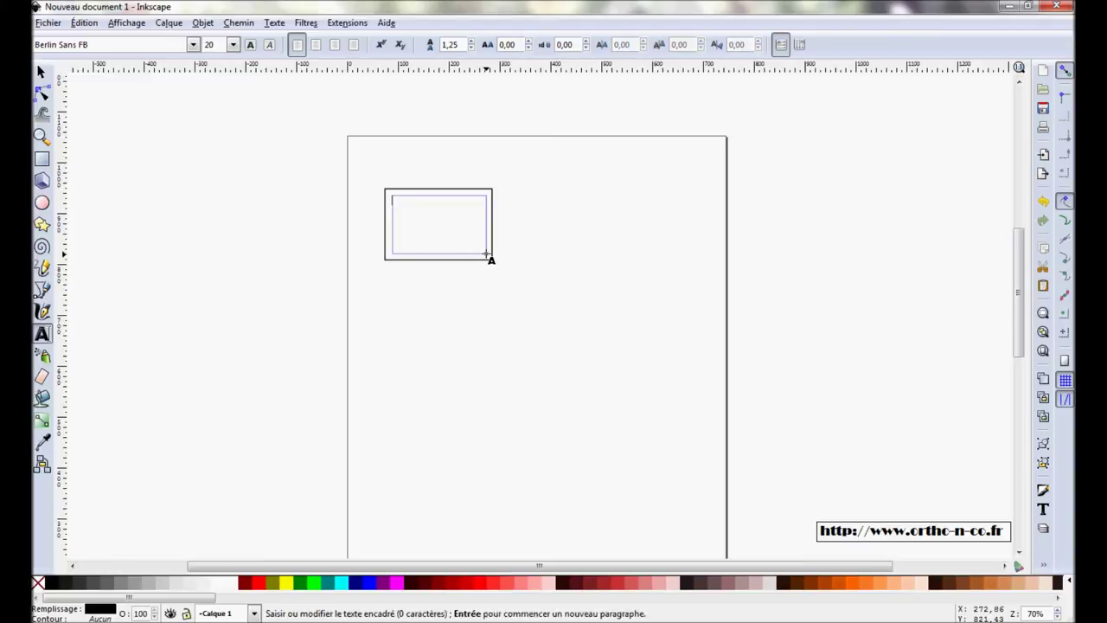
text(Ceci est un exemple du texte que je)
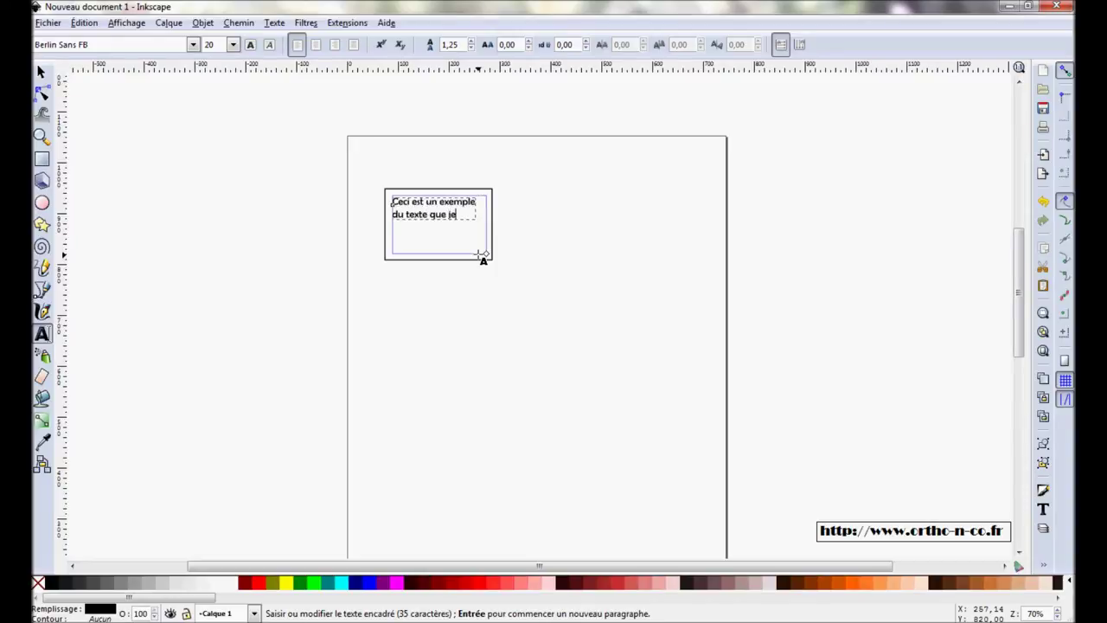
text(vais utiliser dans mo)
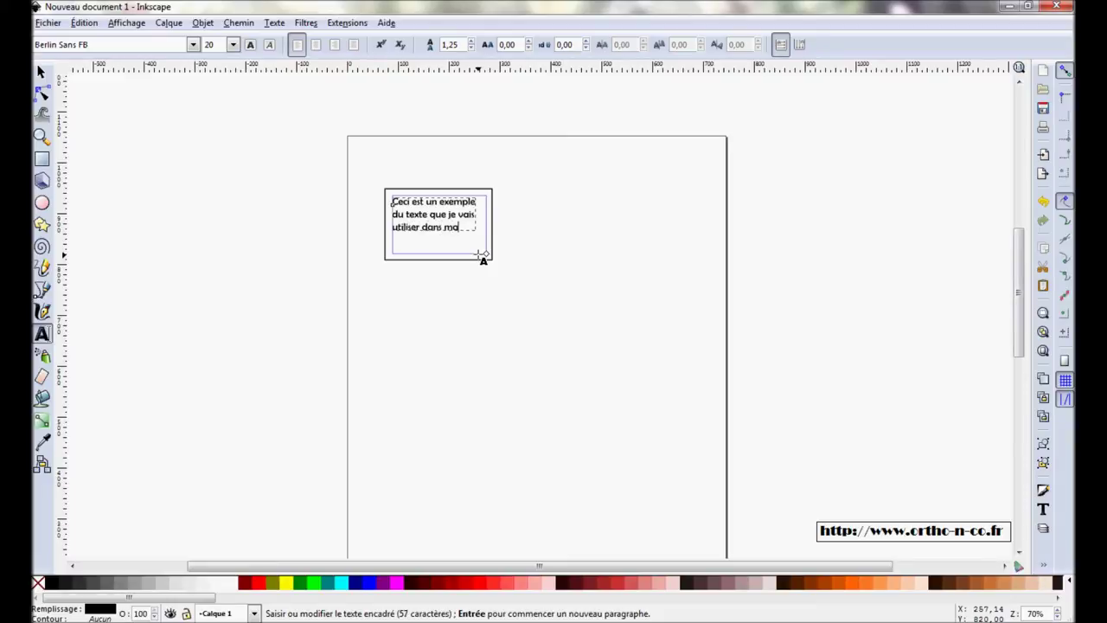
text(rte)
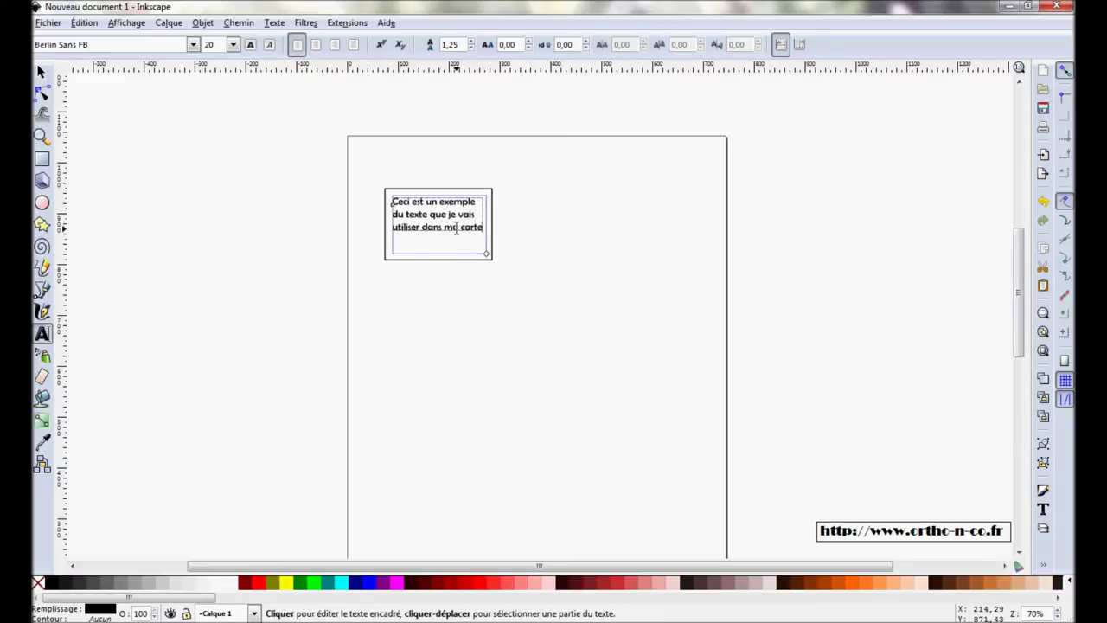
drag(394, 200, 483, 227)
key(Escape)
key(ctrl+a)
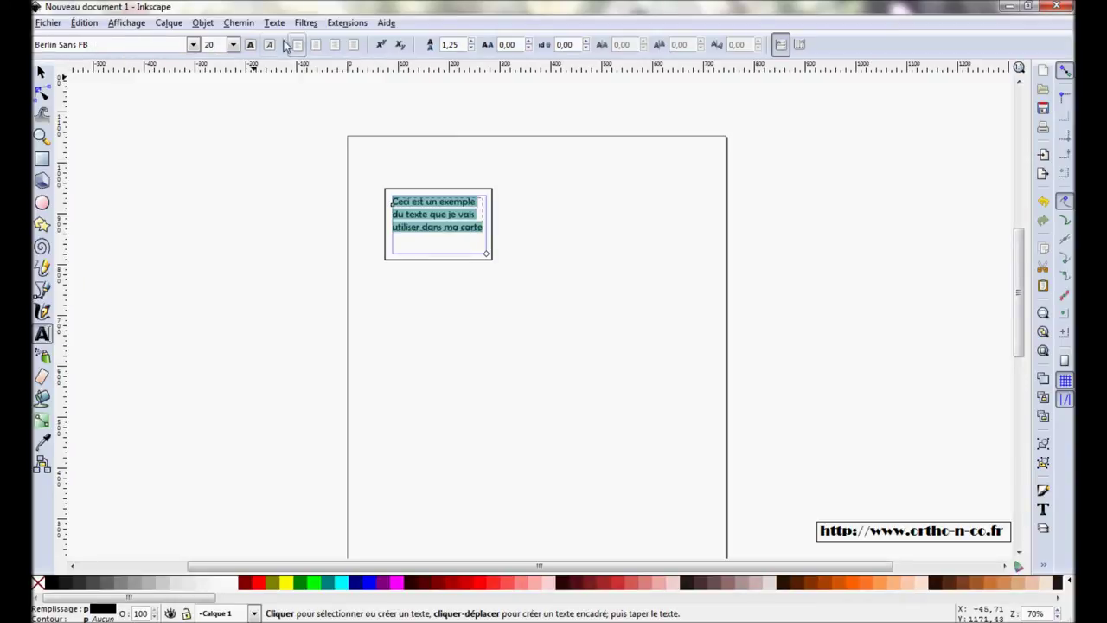
Step: Justify the paragraph with 2,00 line spacing and leave text editing
click(355, 46)
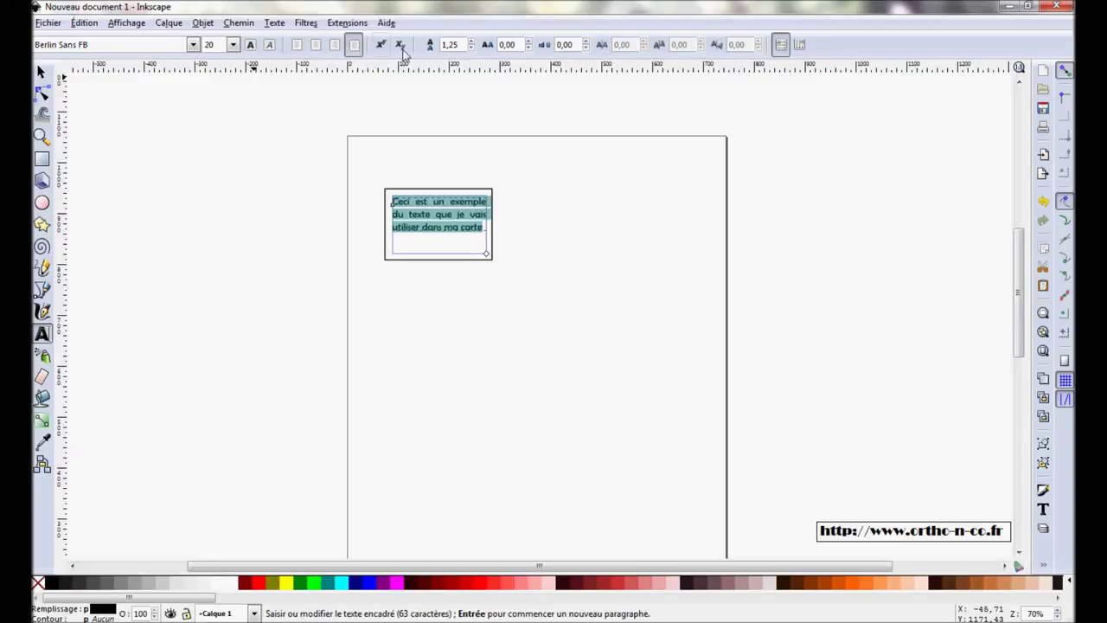
click(450, 45)
text(2)
key(Return)
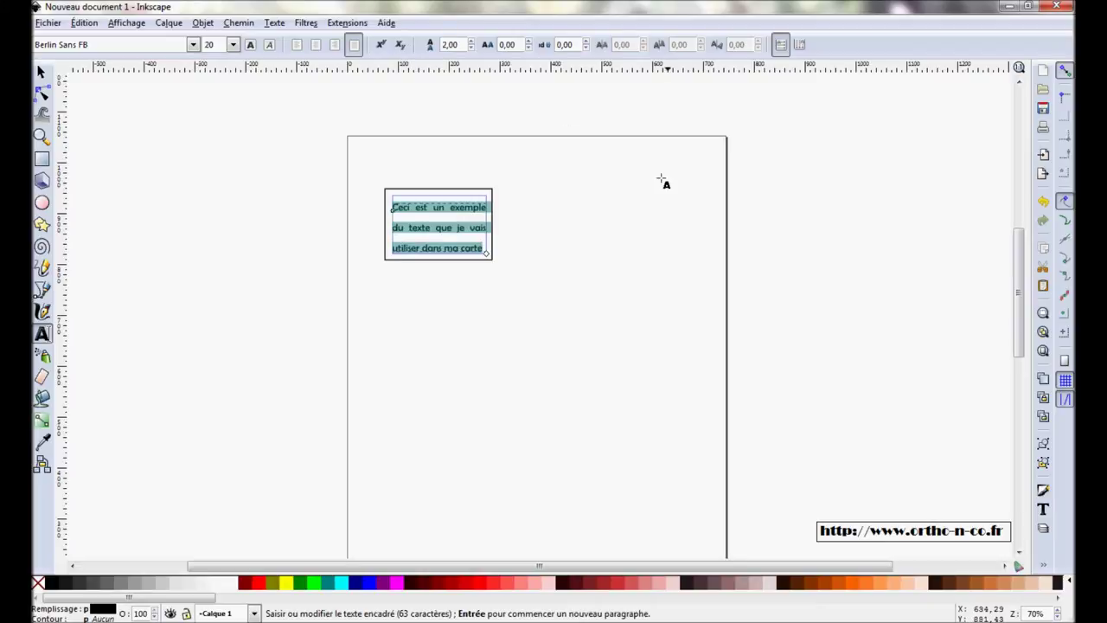
click(533, 258)
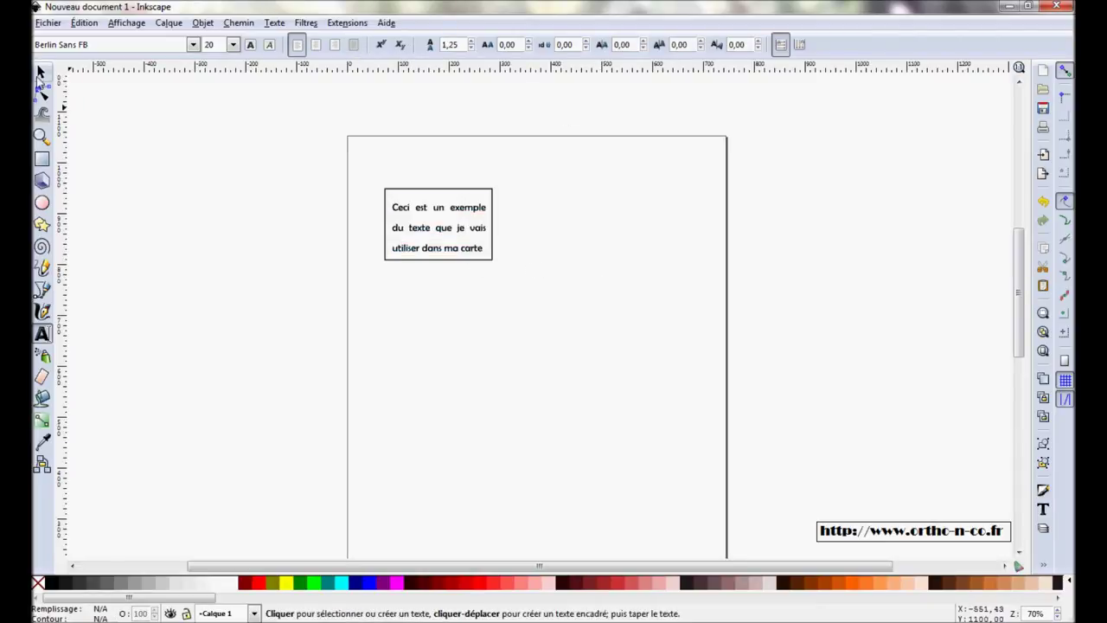
click(42, 73)
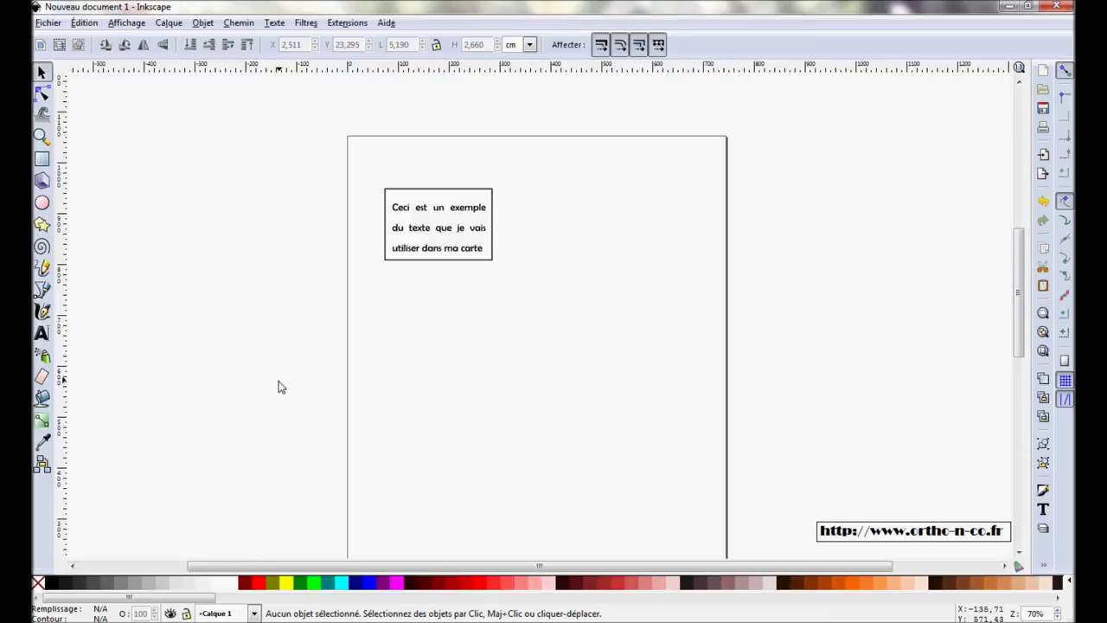
Step: Select the rectangle and its text together and group them with Objet > Grouper
drag(365, 161, 525, 284)
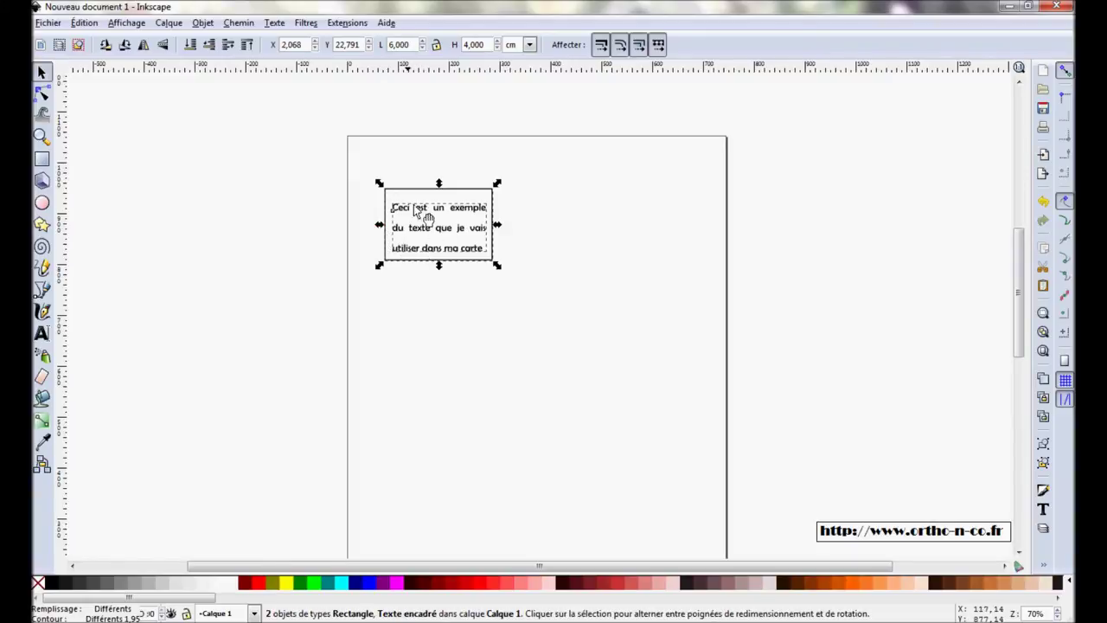
click(207, 25)
click(223, 81)
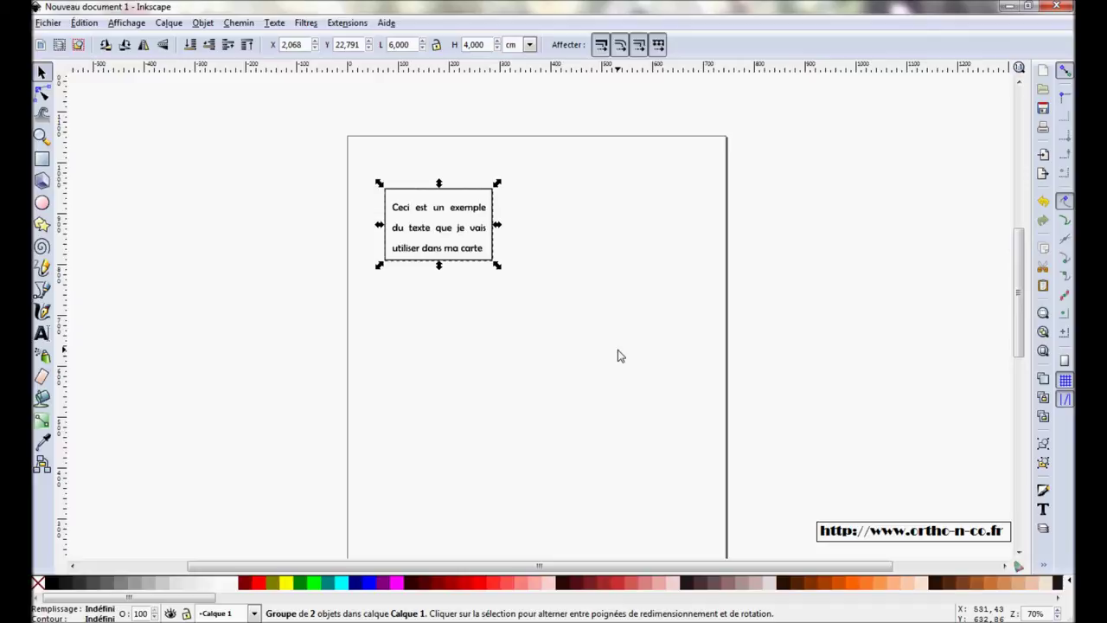
click(84, 23)
mouse_move(139, 245)
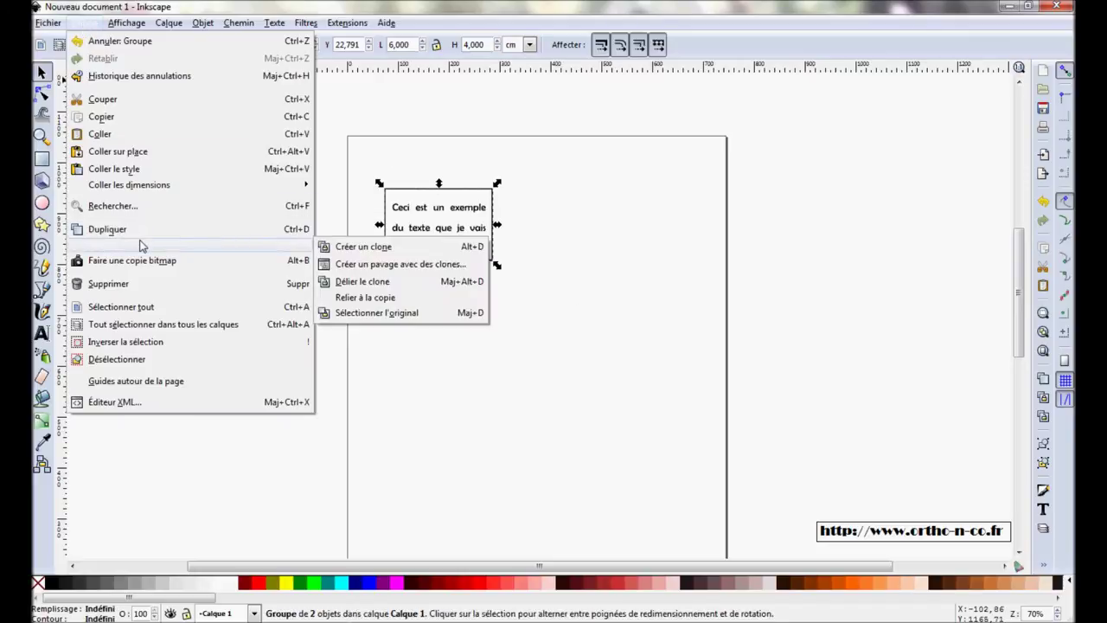
Step: Tile the card with clones into a 6-row by 3-column grid
click(386, 267)
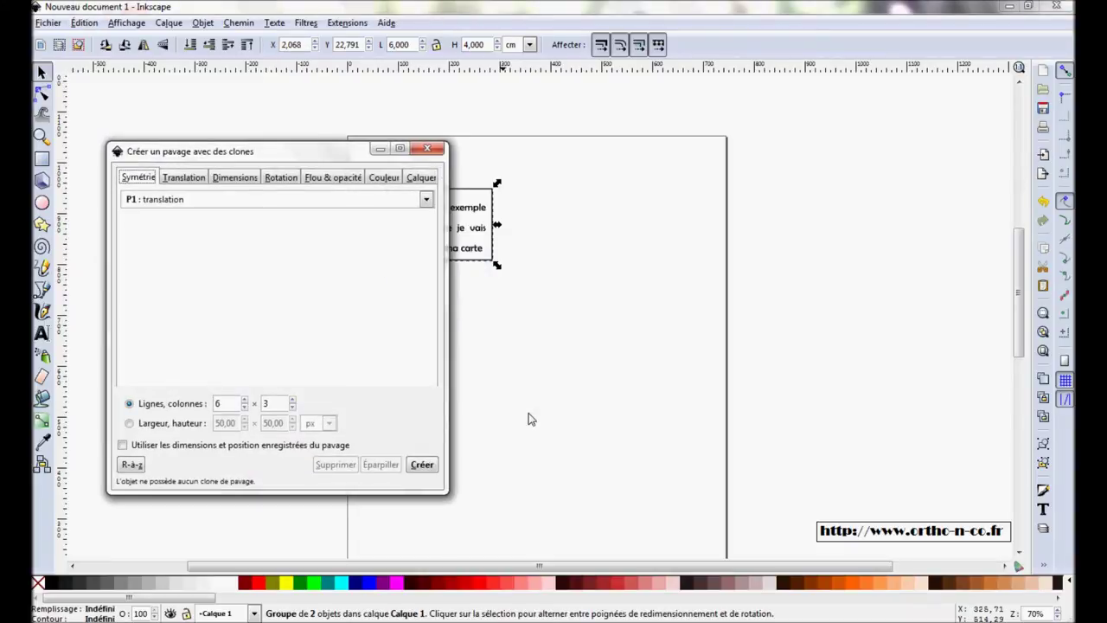
click(182, 179)
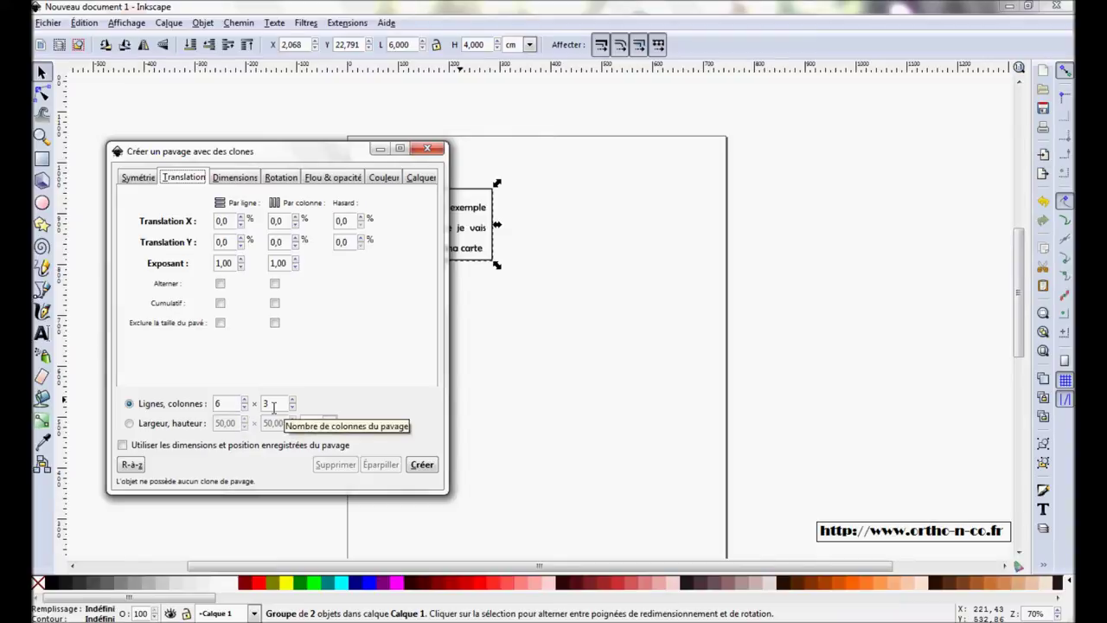
click(422, 465)
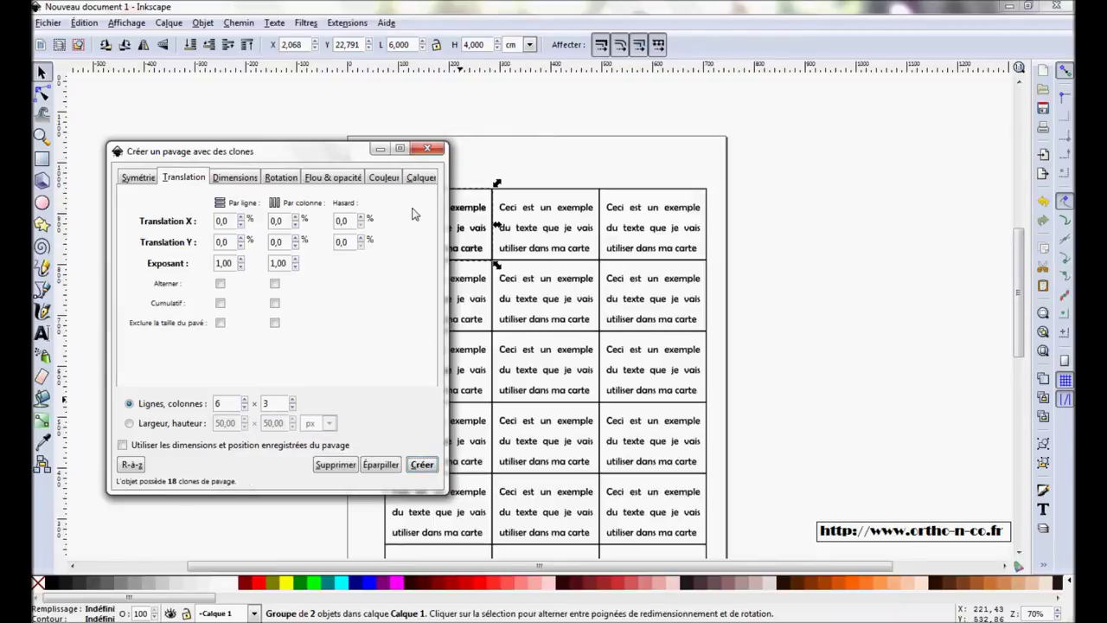
click(426, 148)
Step: Clear the selection and rubber-band select all 18 cards in the grid
drag(1020, 310, 1027, 339)
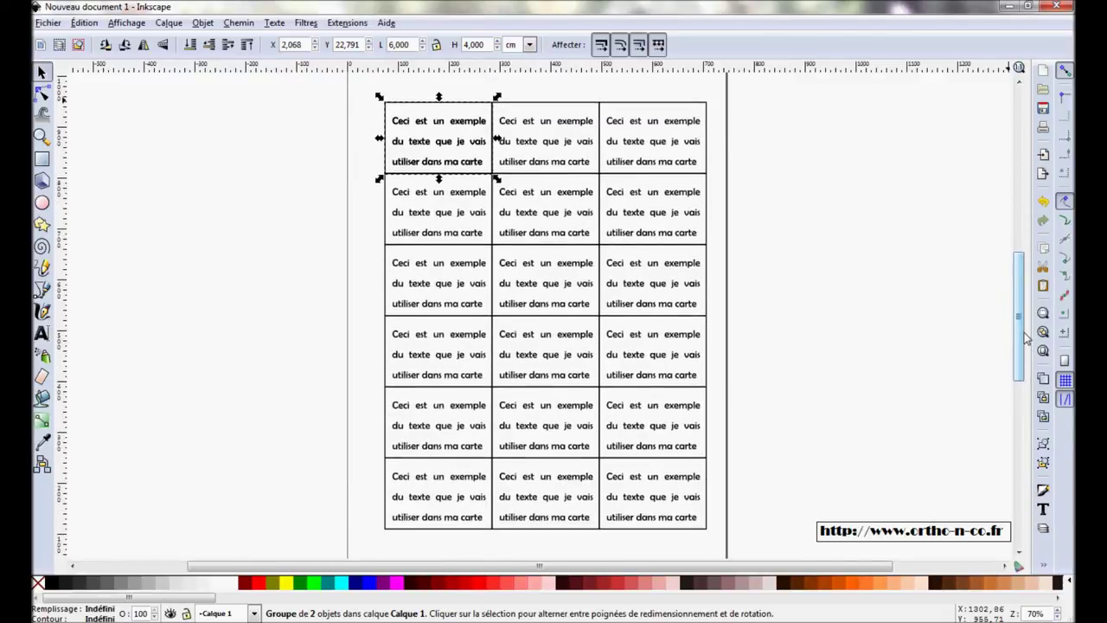
drag(1026, 339, 1027, 337)
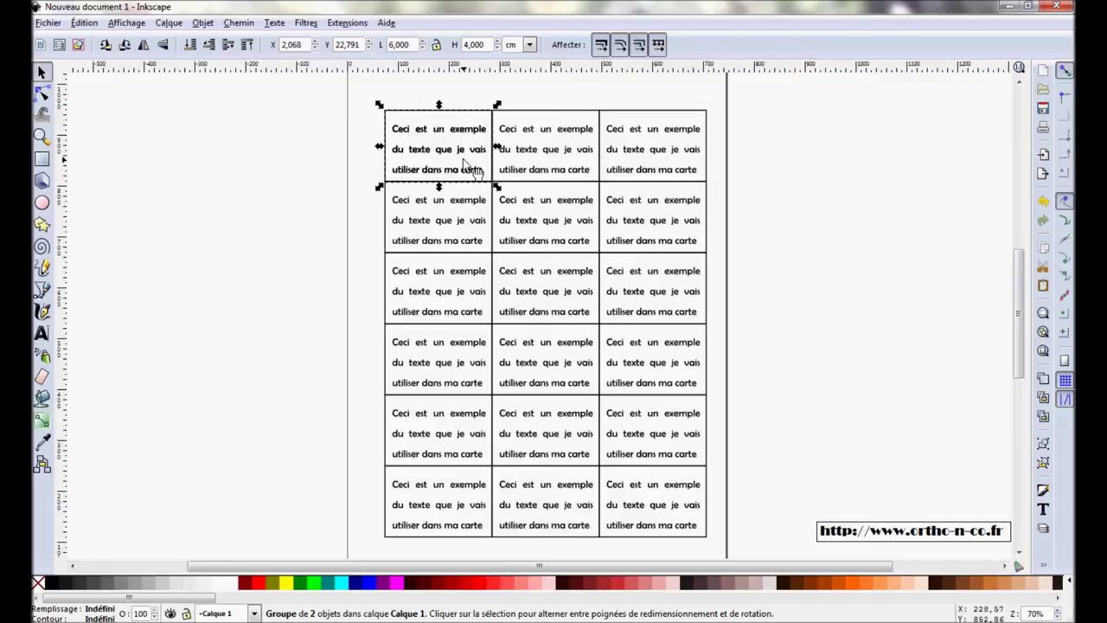
key(Escape)
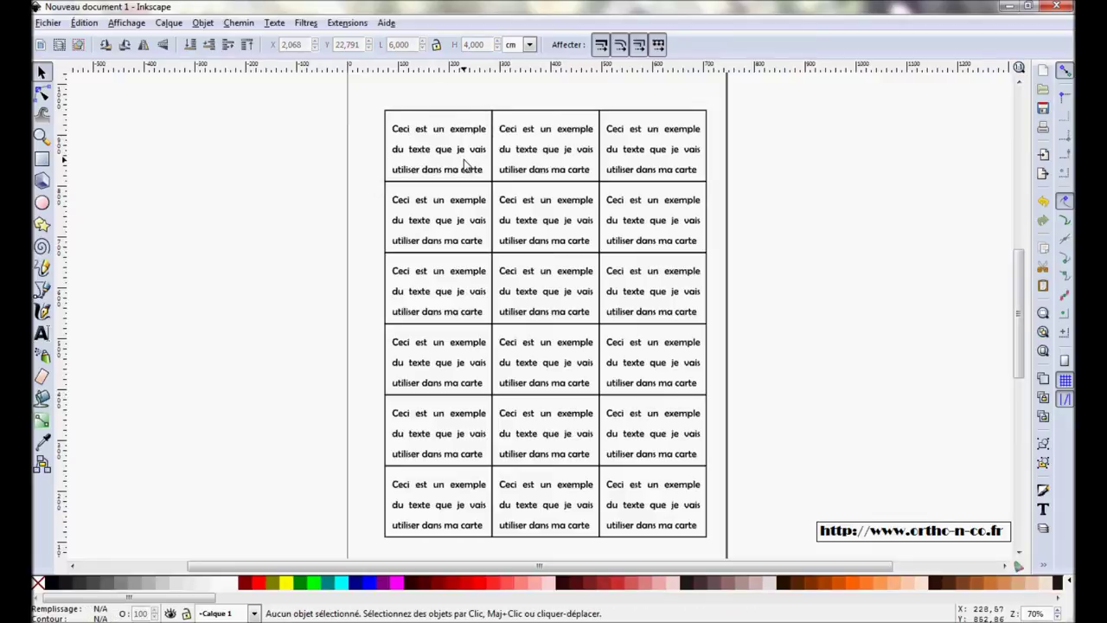
drag(357, 88, 725, 550)
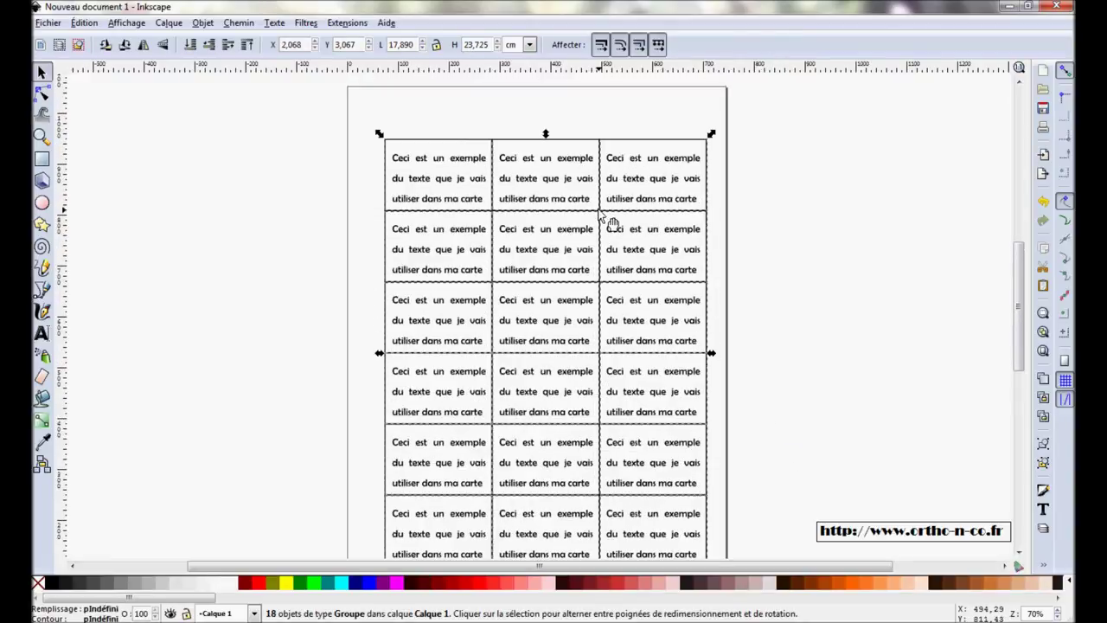
Step: Centre the card grid on the page and ungroup the cards into outlines and text
drag(606, 221, 590, 219)
scroll(822, 322, down, 3)
scroll(822, 322, up, 2)
scroll(818, 316, up, 1)
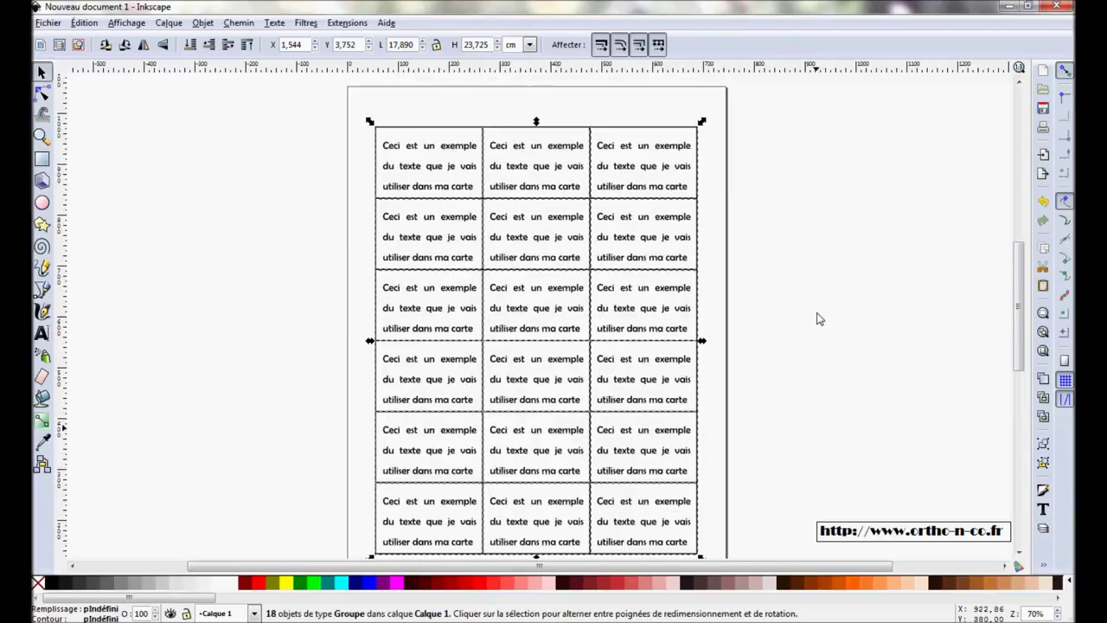
click(203, 22)
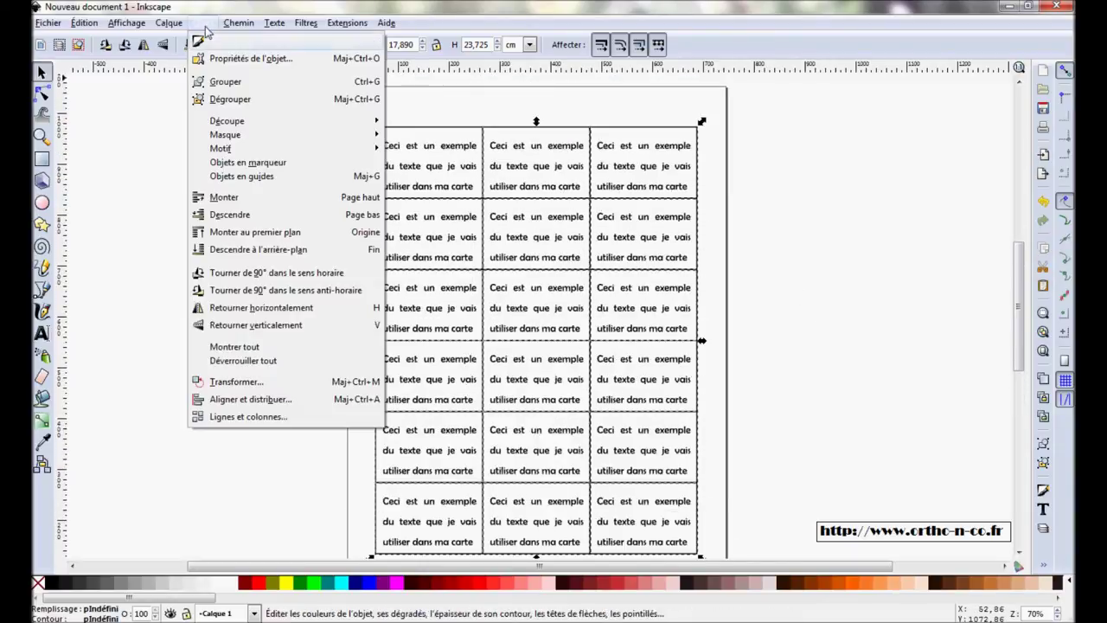
click(223, 102)
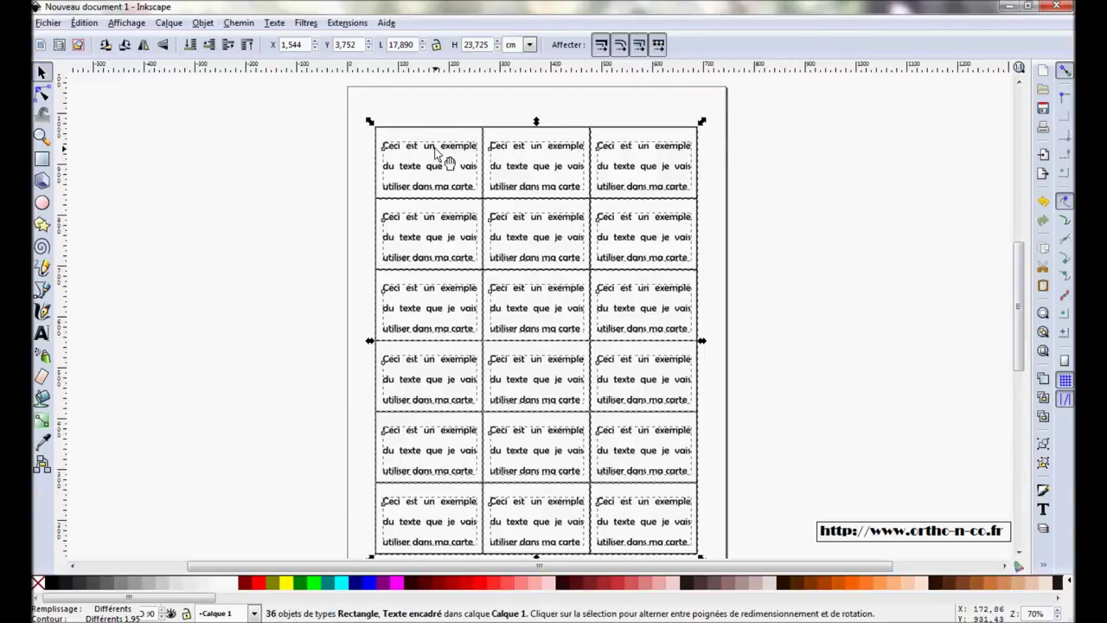
click(743, 204)
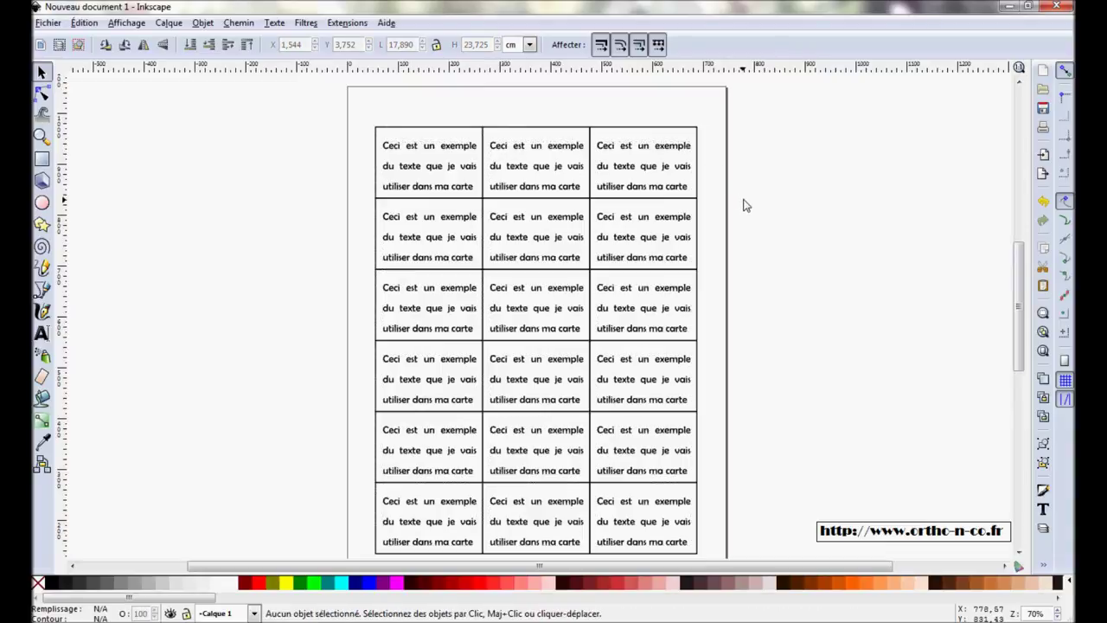
Step: Click into the first card's text and the row 4, column 3 card's text with the Text tool
click(41, 332)
click(429, 165)
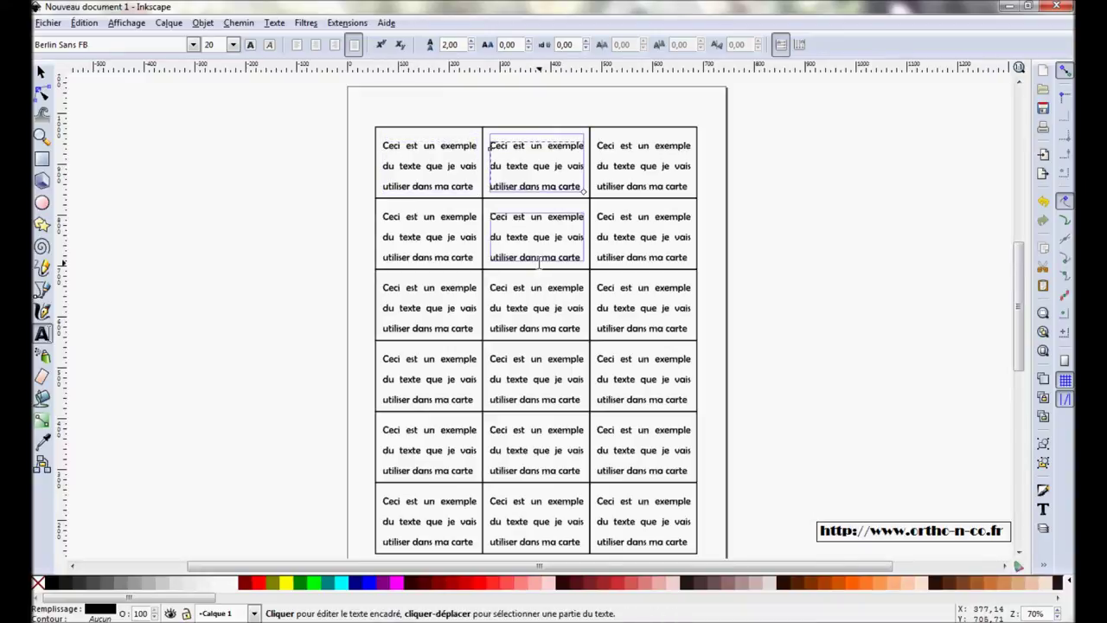
click(657, 363)
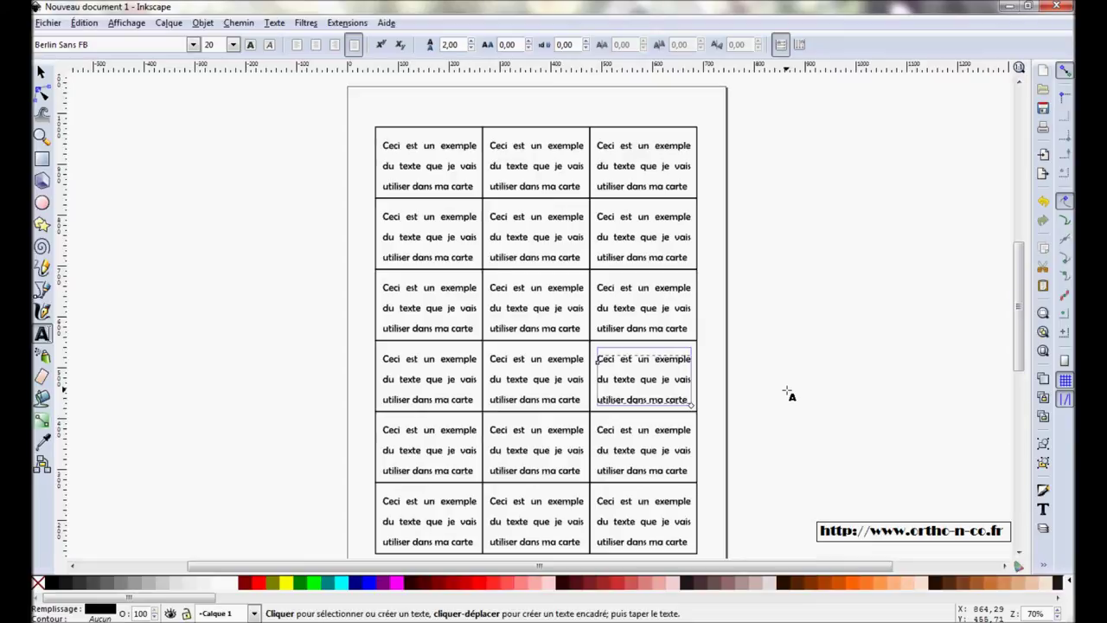
Step: Draw an ellipse left of the page with flat turquoise fill and no outline
click(41, 204)
drag(184, 238, 257, 290)
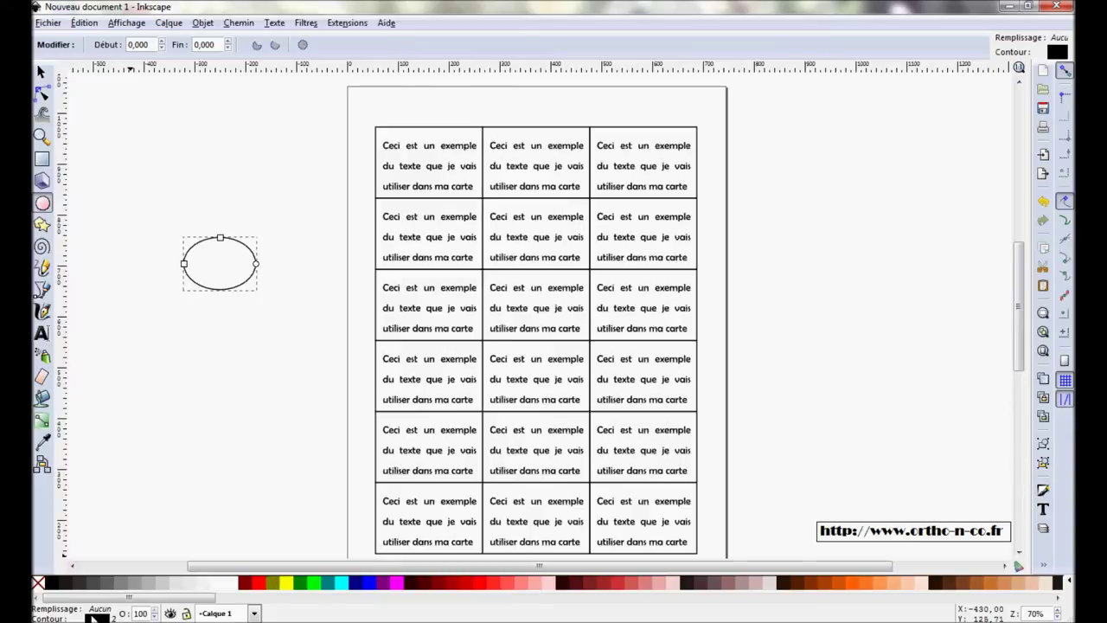
click(97, 618)
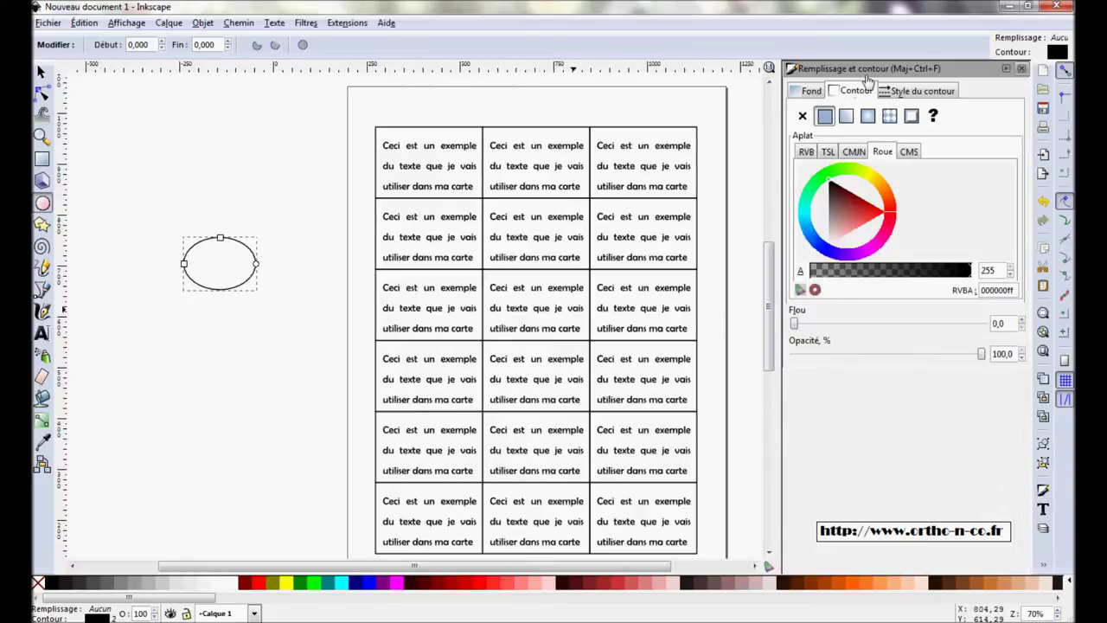
click(811, 91)
click(825, 116)
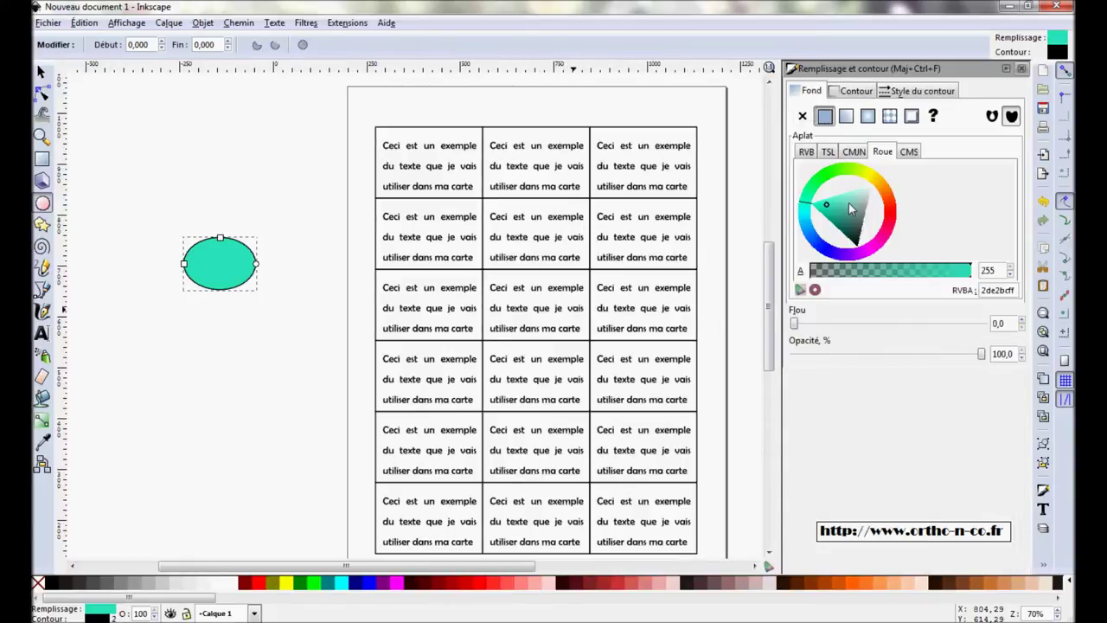
click(856, 91)
click(802, 116)
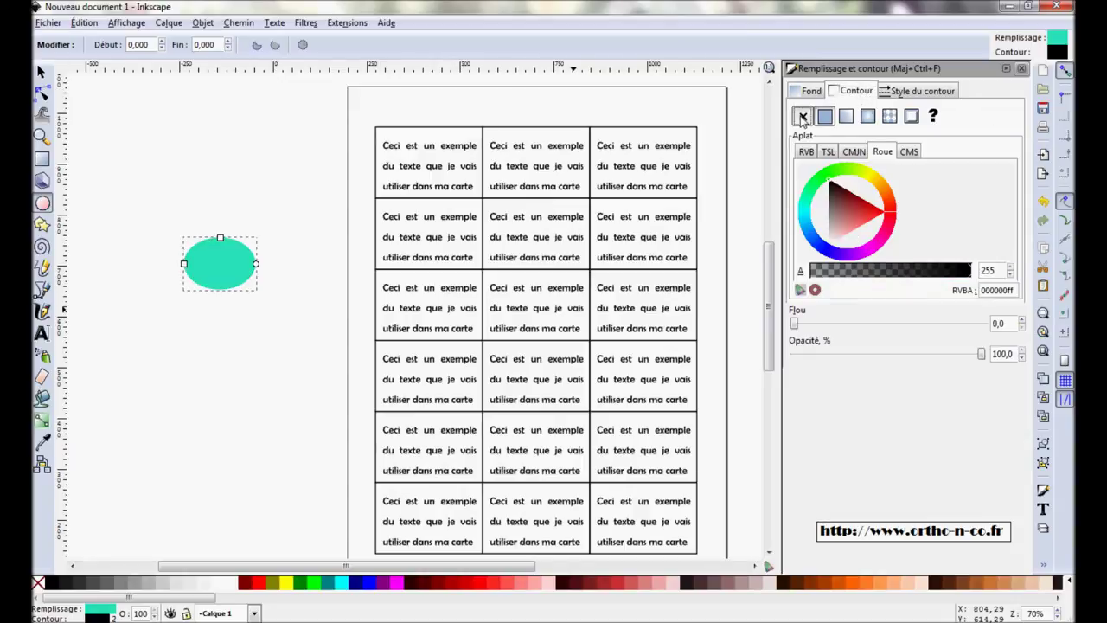
click(316, 294)
Step: Add two overlapping ellipses, group all three into a cloud, and move it up-left
drag(221, 259, 294, 307)
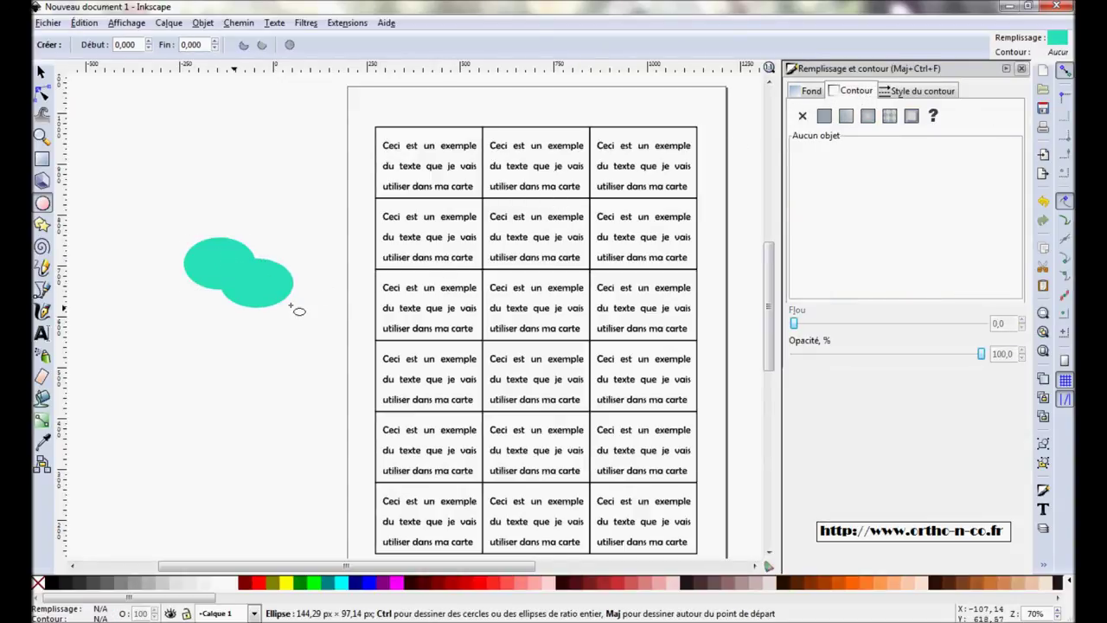
drag(170, 270, 233, 308)
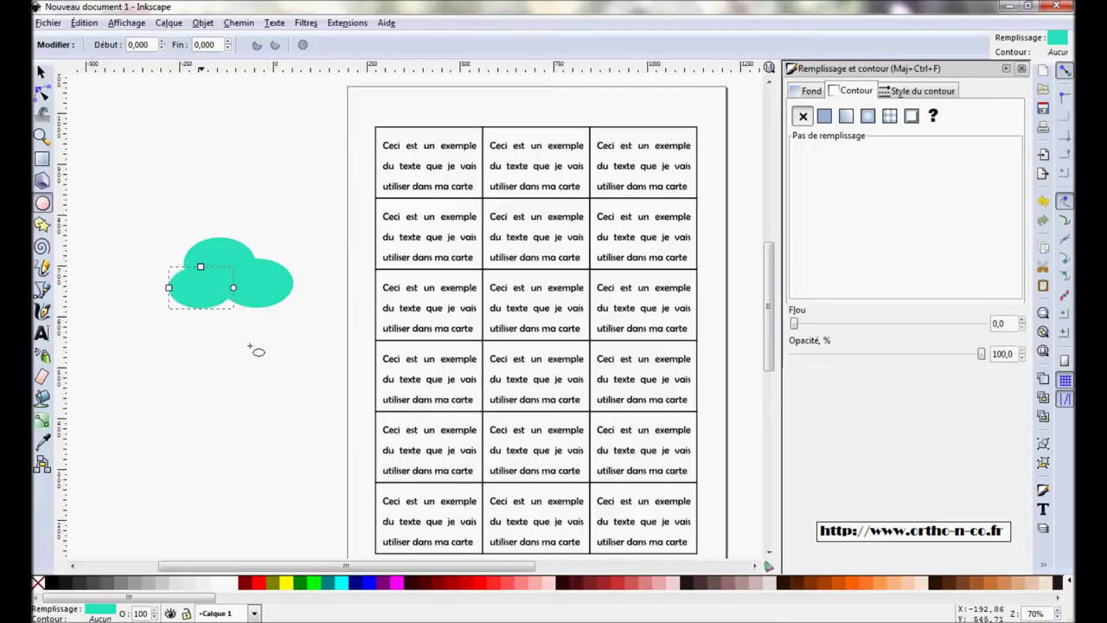
click(154, 330)
click(42, 73)
drag(136, 217, 338, 348)
click(202, 22)
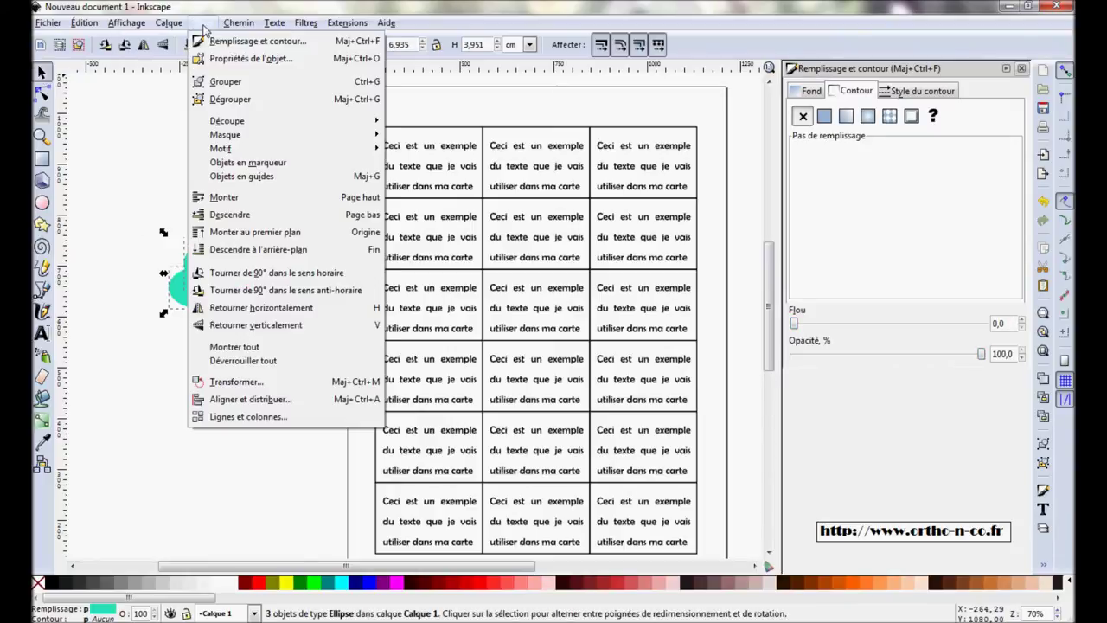
click(220, 84)
drag(248, 295, 240, 227)
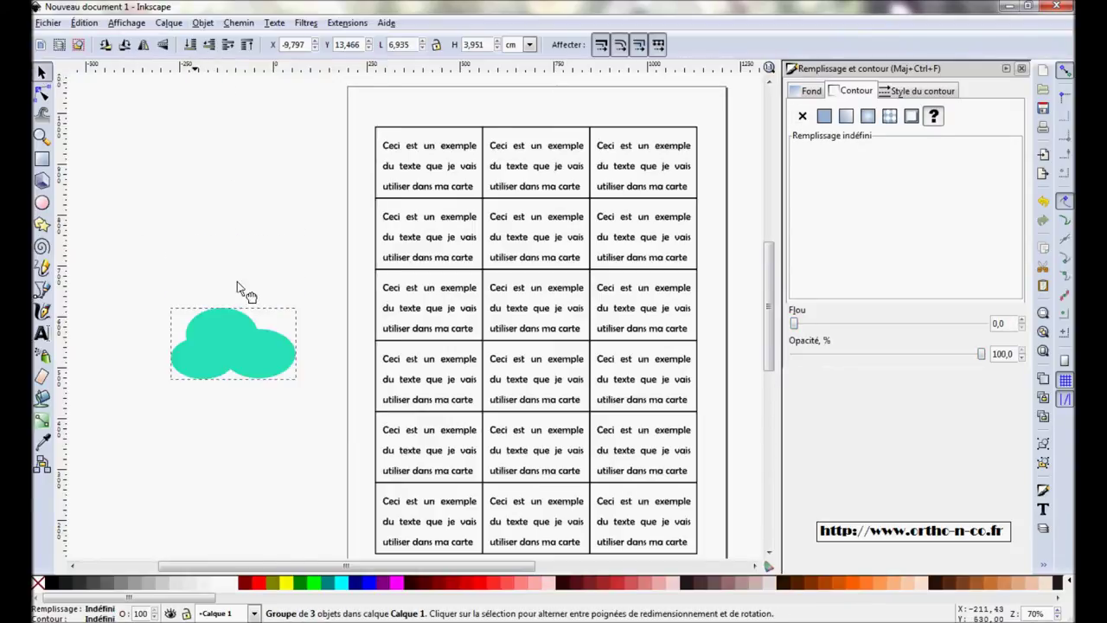
click(251, 370)
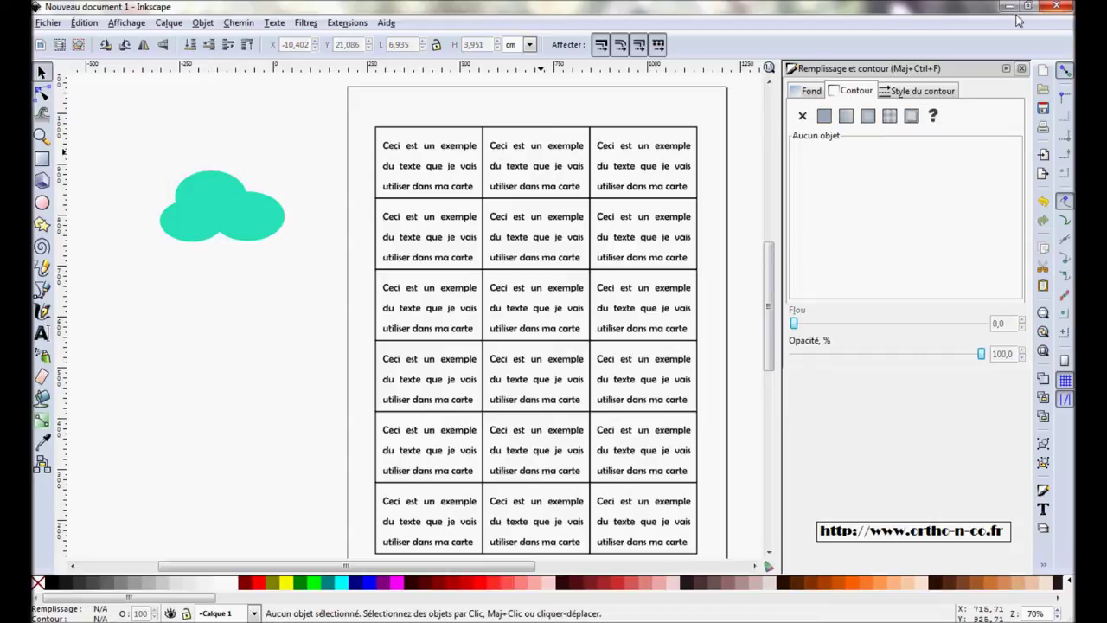
Step: Shrink the cloud and place it on the top-left card over the word 'utiliser'
click(1022, 68)
click(283, 210)
mouse_move(286, 167)
mouse_down()
mouse_move(206, 229)
mouse_move(218, 209)
mouse_up()
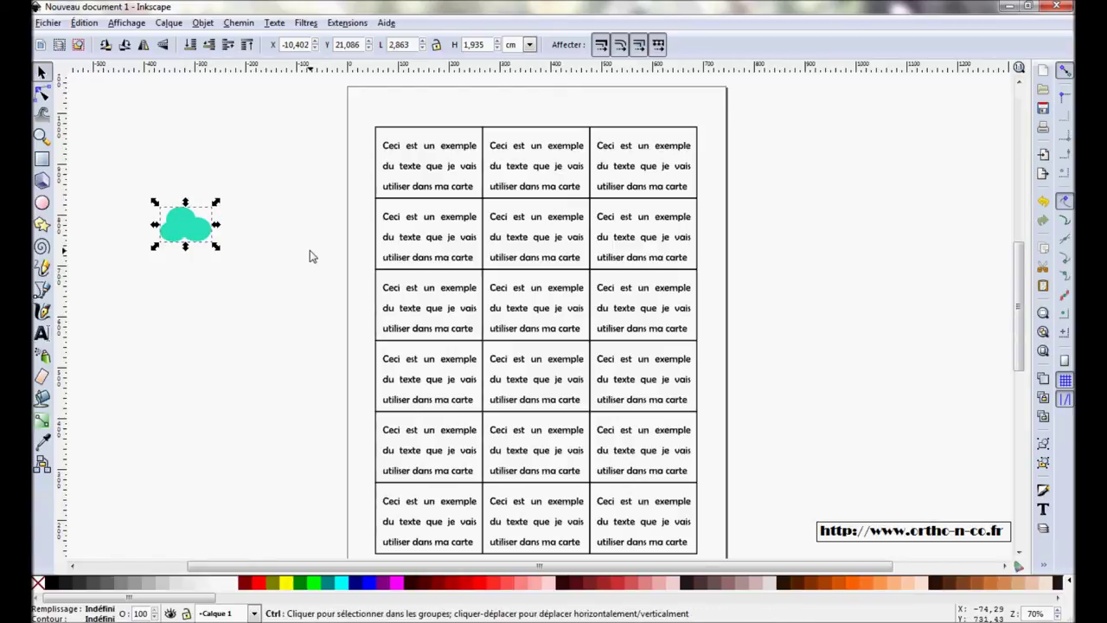
ctrl+scroll(310, 250, up, 1)
ctrl+scroll(309, 250, up, 1)
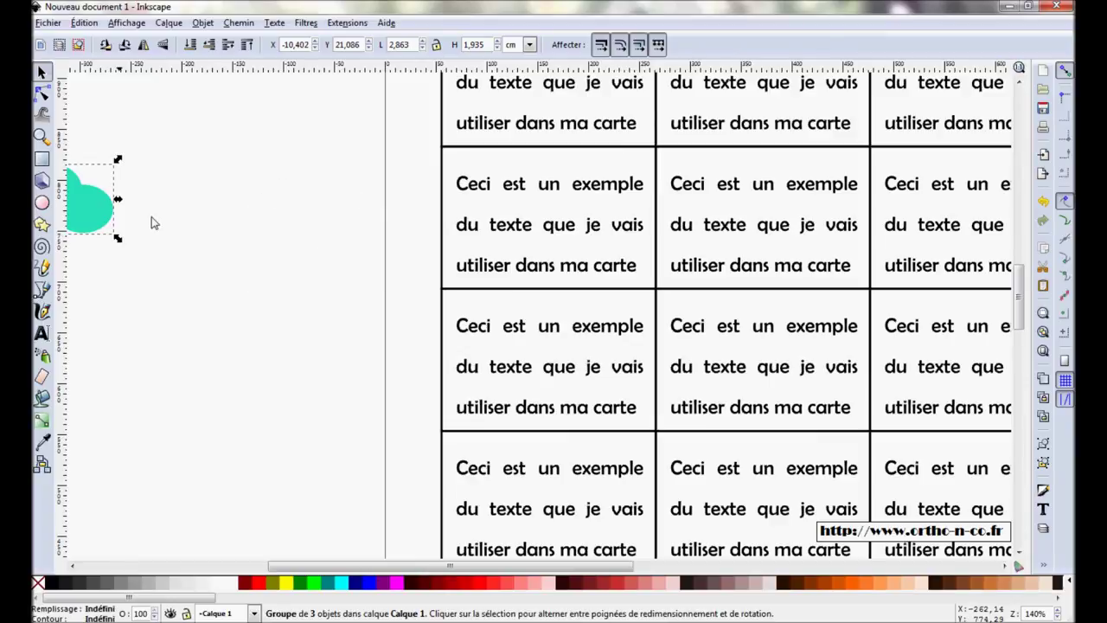
drag(96, 212, 370, 195)
drag(398, 141, 364, 178)
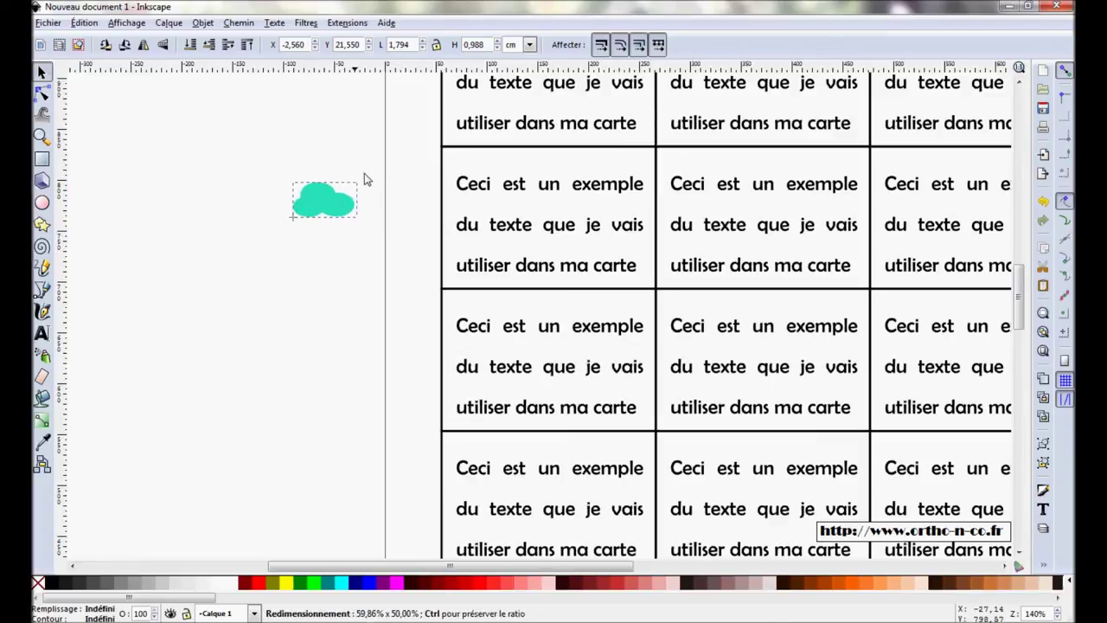
scroll(383, 207, up, 1)
scroll(383, 208, up, 2)
scroll(363, 251, up, 1)
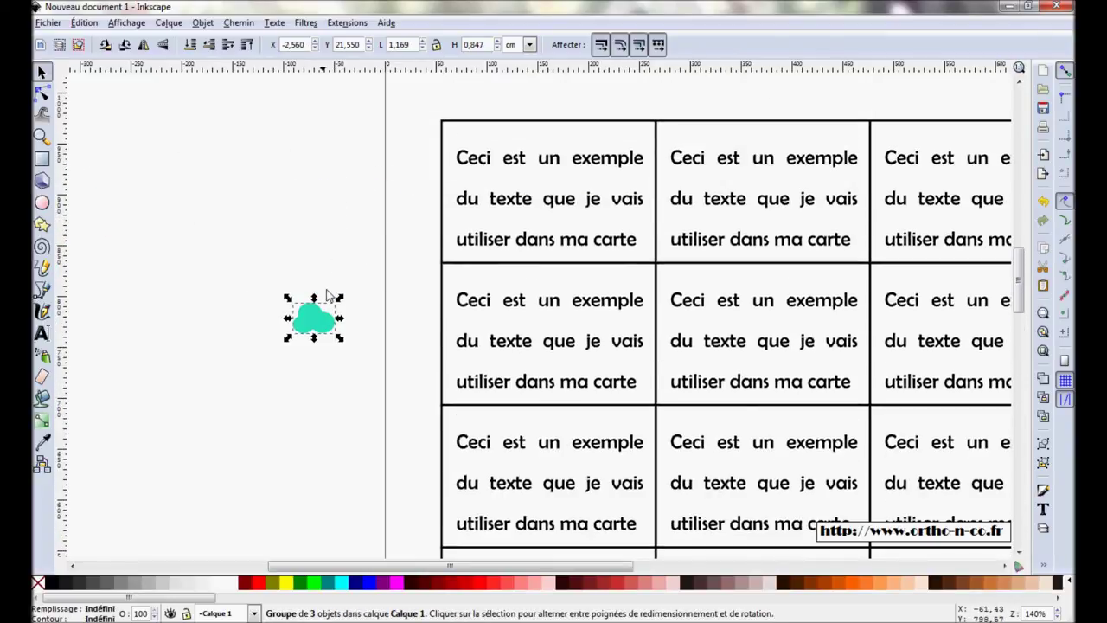
drag(321, 327, 503, 233)
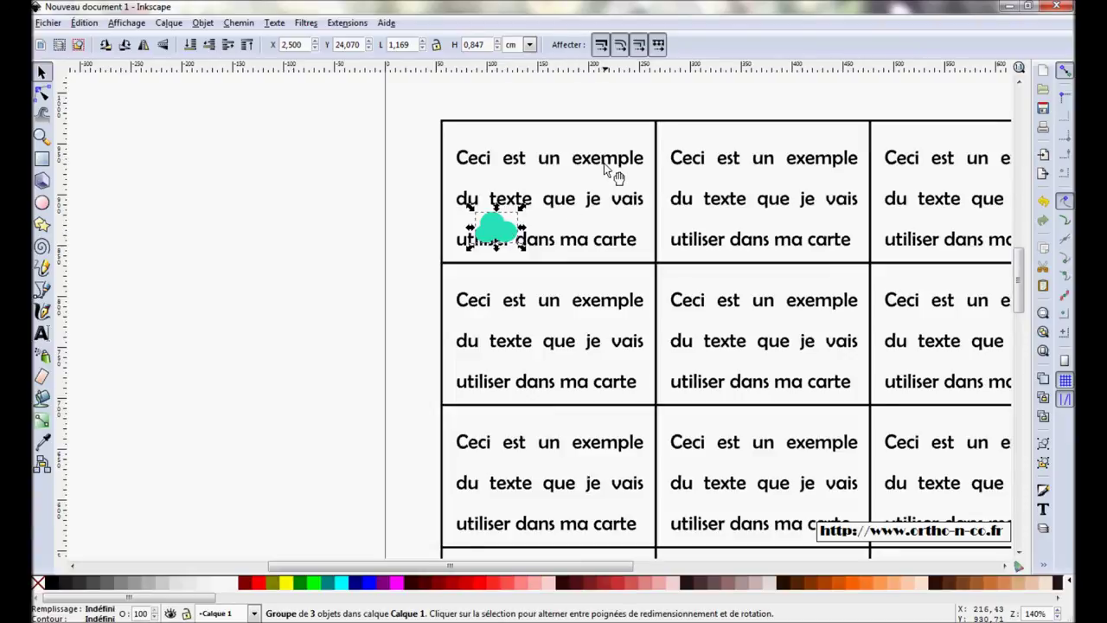
Step: Paste cloud copies near 'exemple' and on the next card, stretching one to 1,693 × 0,645 cm
key(ctrl+v)
drag(614, 178, 627, 186)
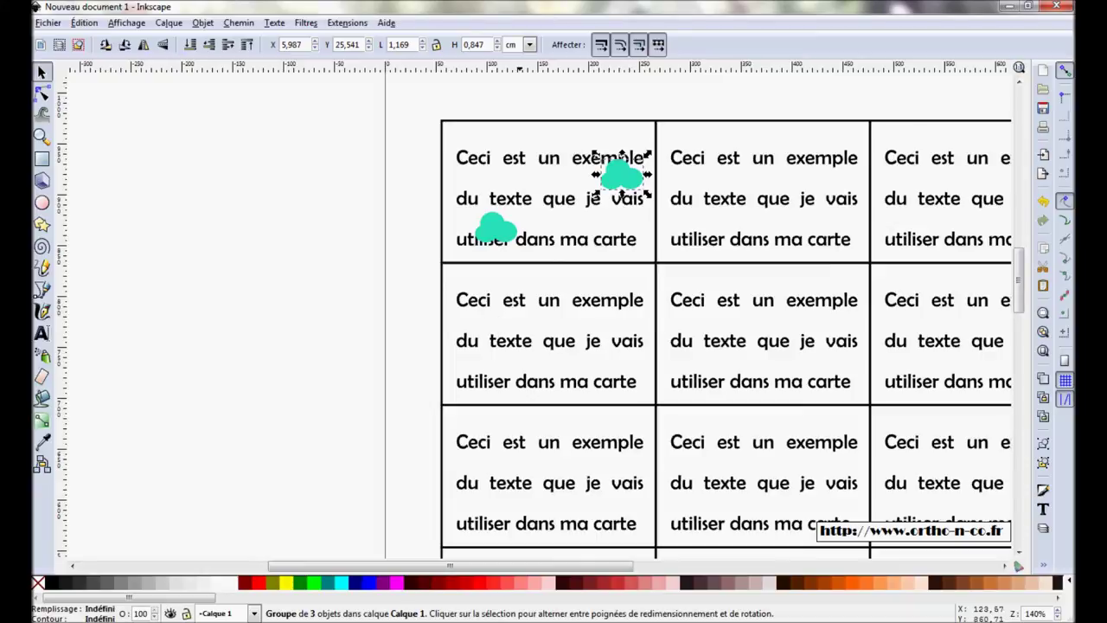
key(ctrl)
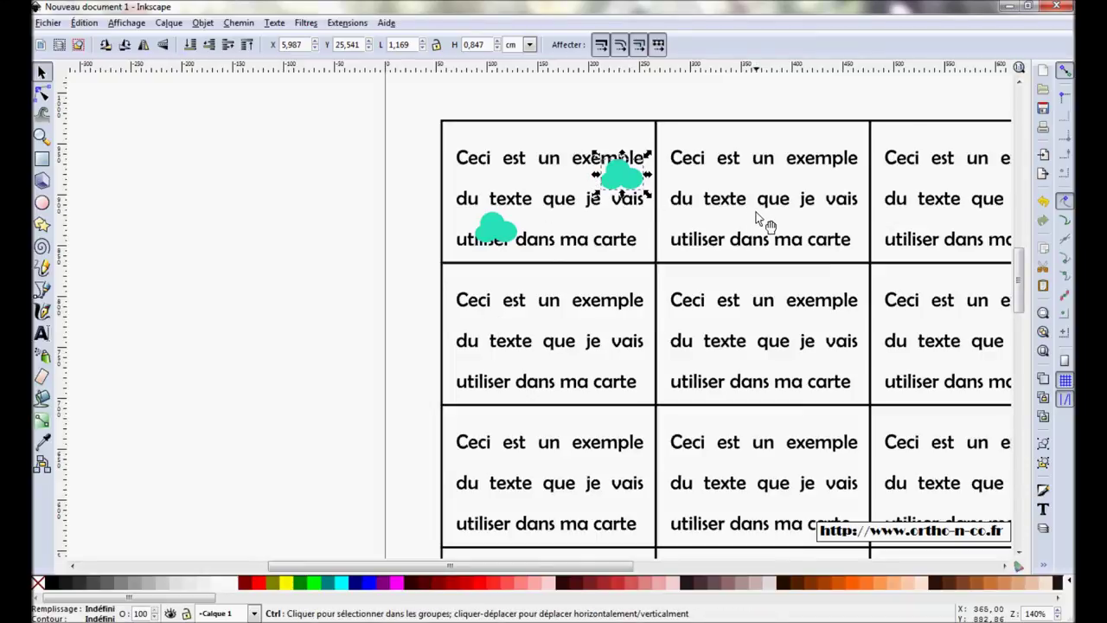
key(ctrl+v)
mouse_move(796, 165)
mouse_down()
mouse_move(807, 179)
mouse_move(820, 176)
mouse_up()
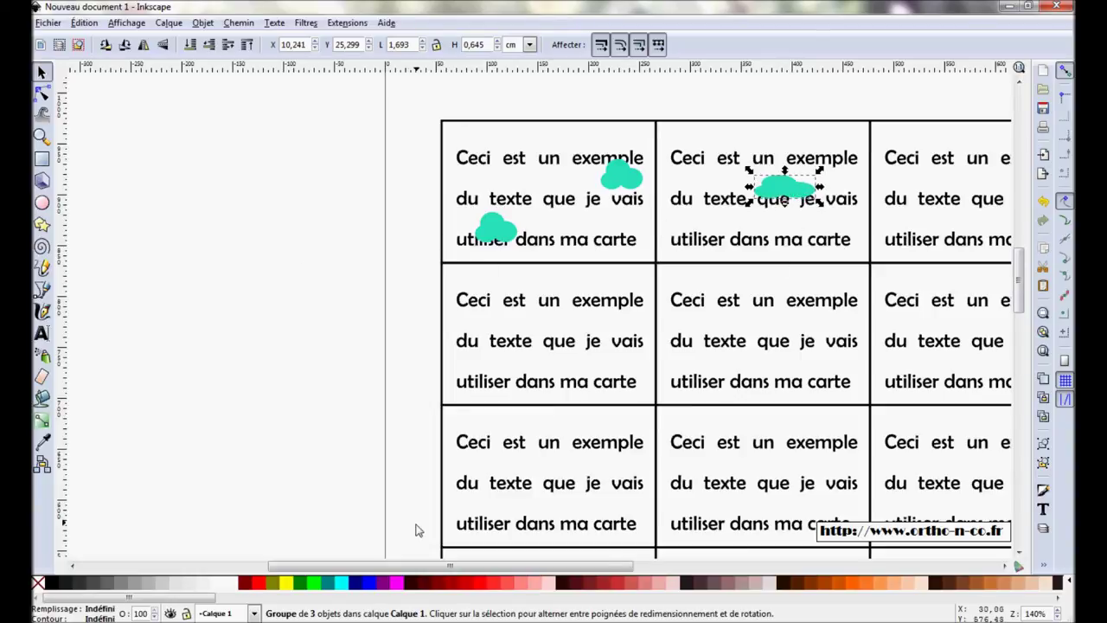
drag(422, 565, 486, 578)
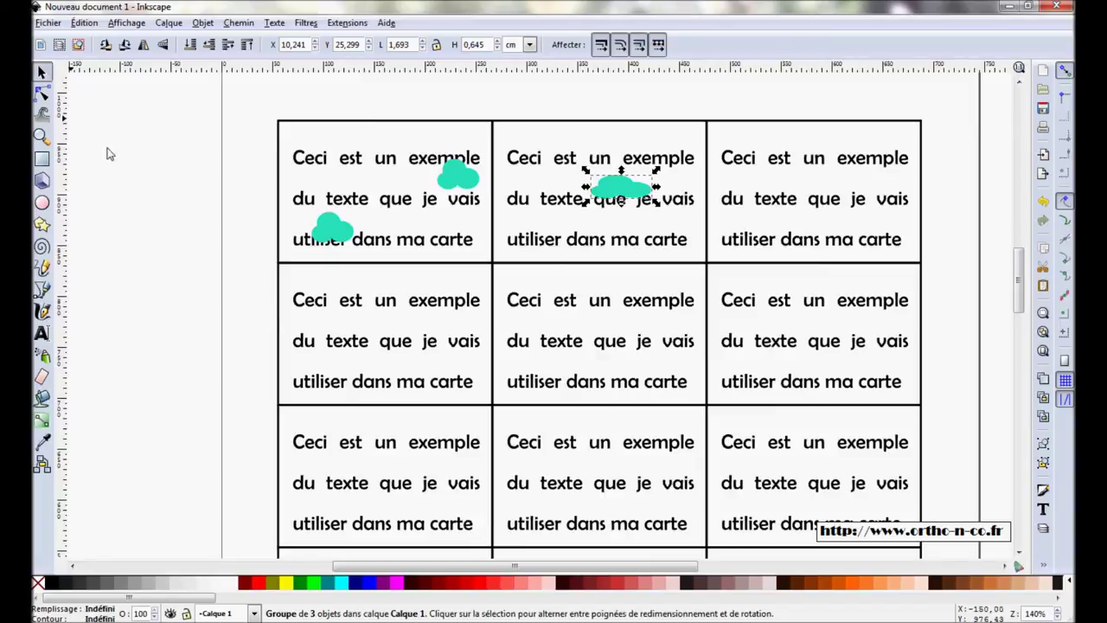
click(44, 23)
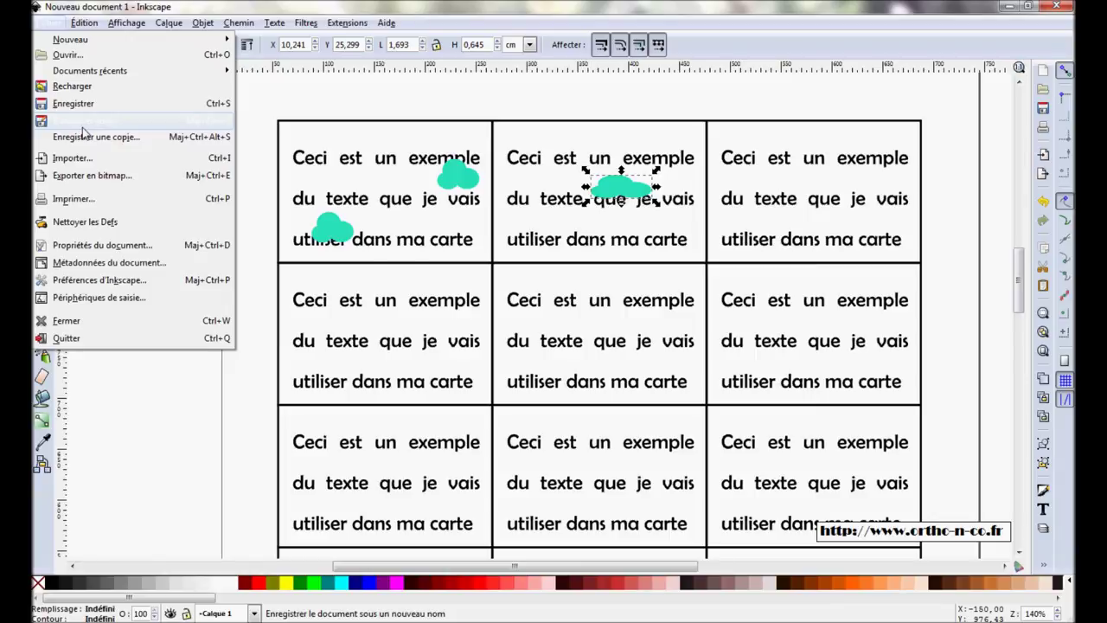
Step: Print the card sheet on the PDFCreator printer, dismissing the printer warning
click(82, 201)
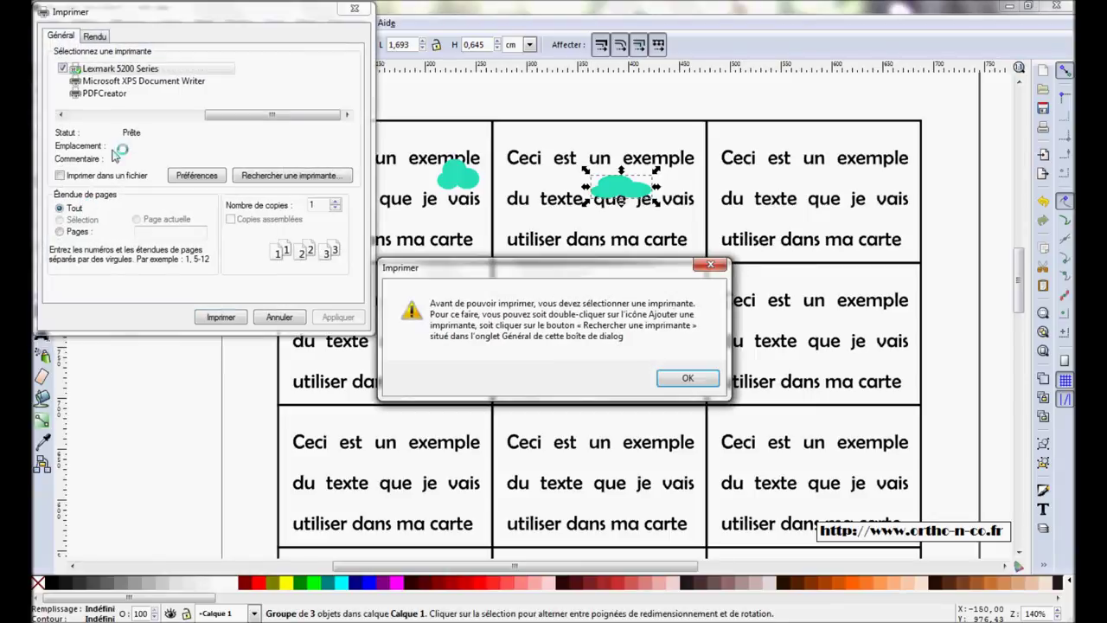
click(688, 378)
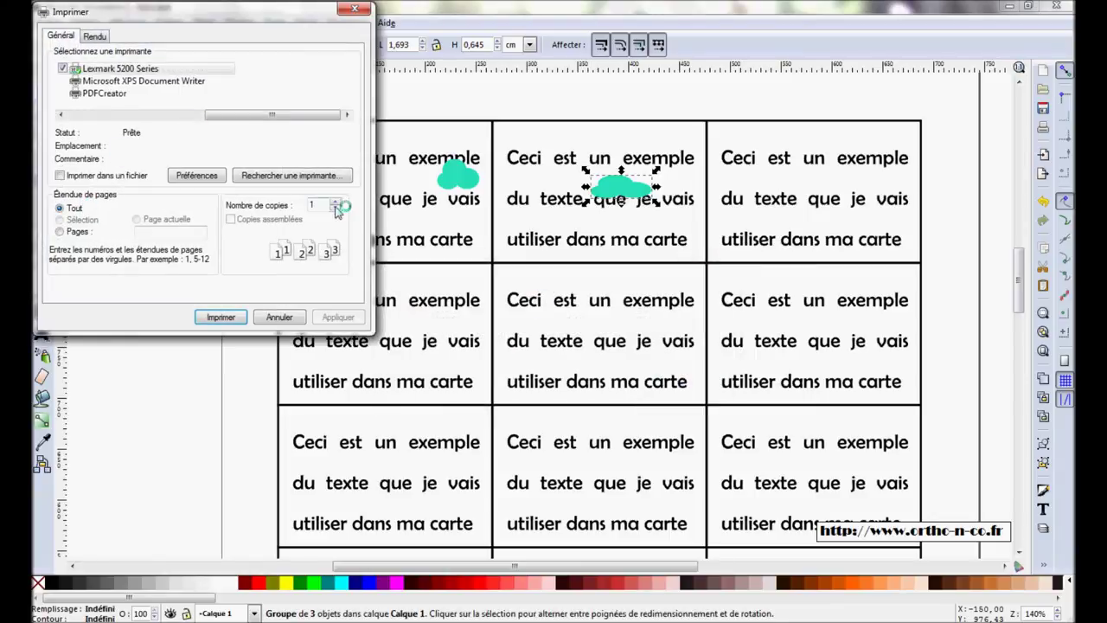
click(110, 94)
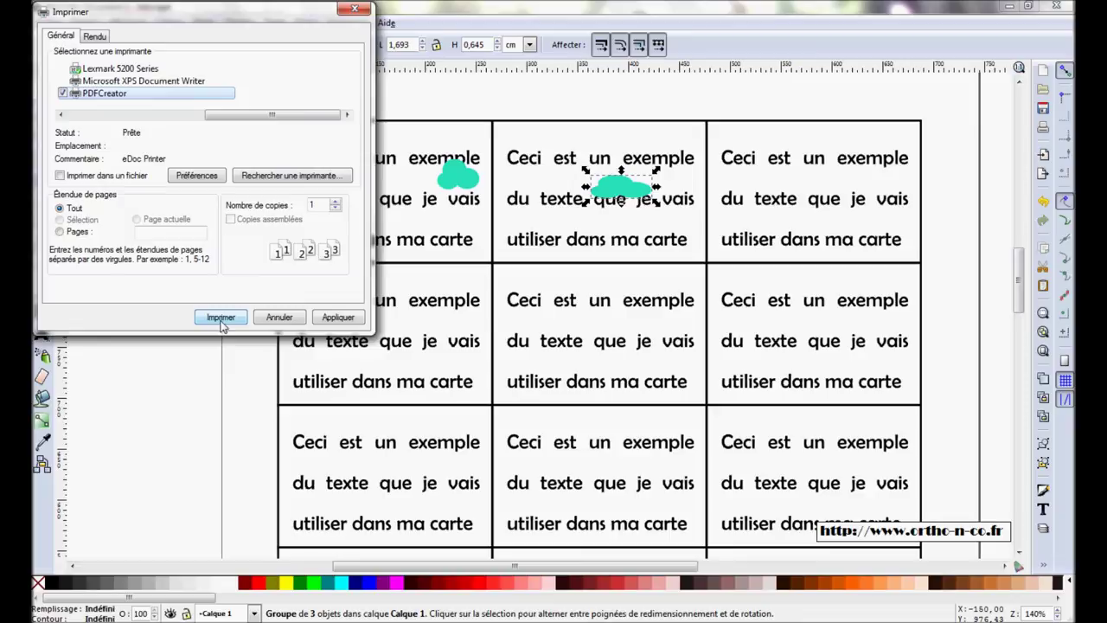
click(292, 317)
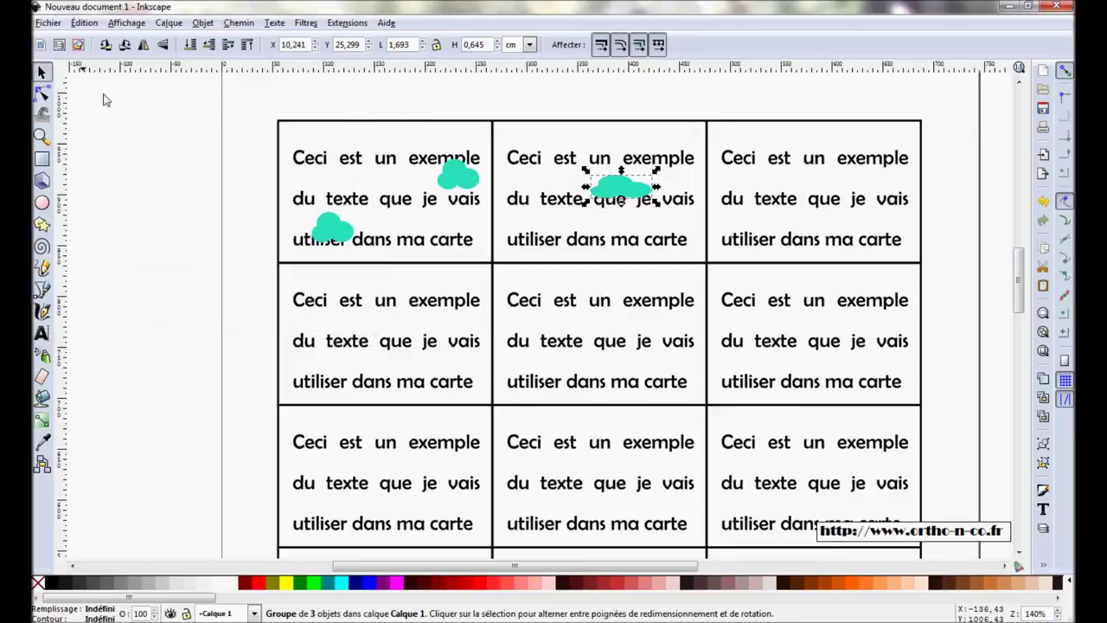
click(47, 23)
click(77, 161)
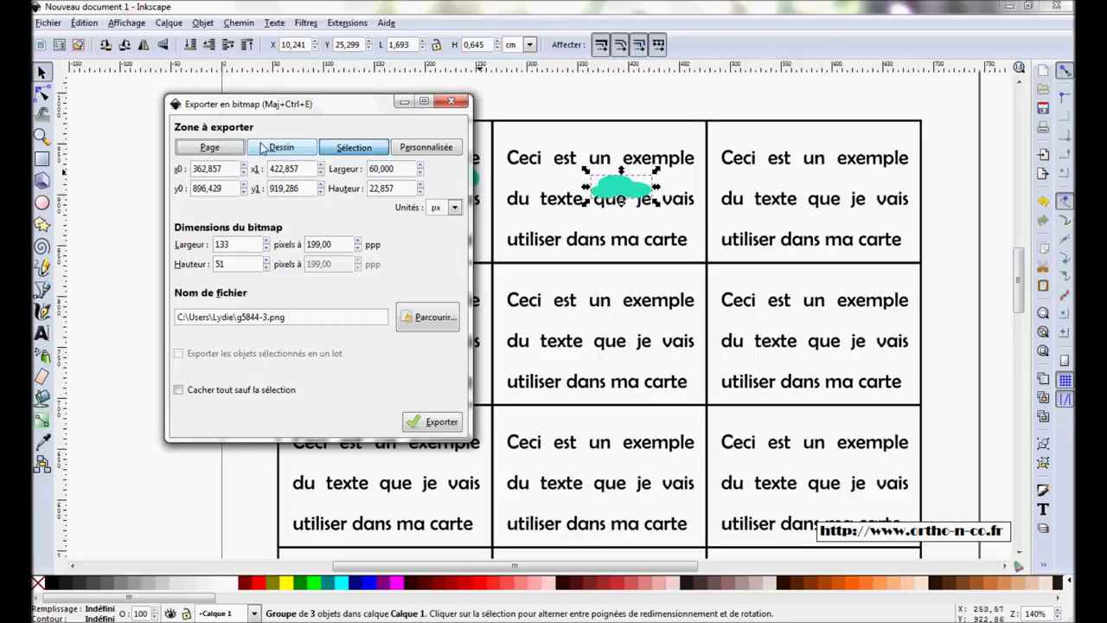
click(233, 152)
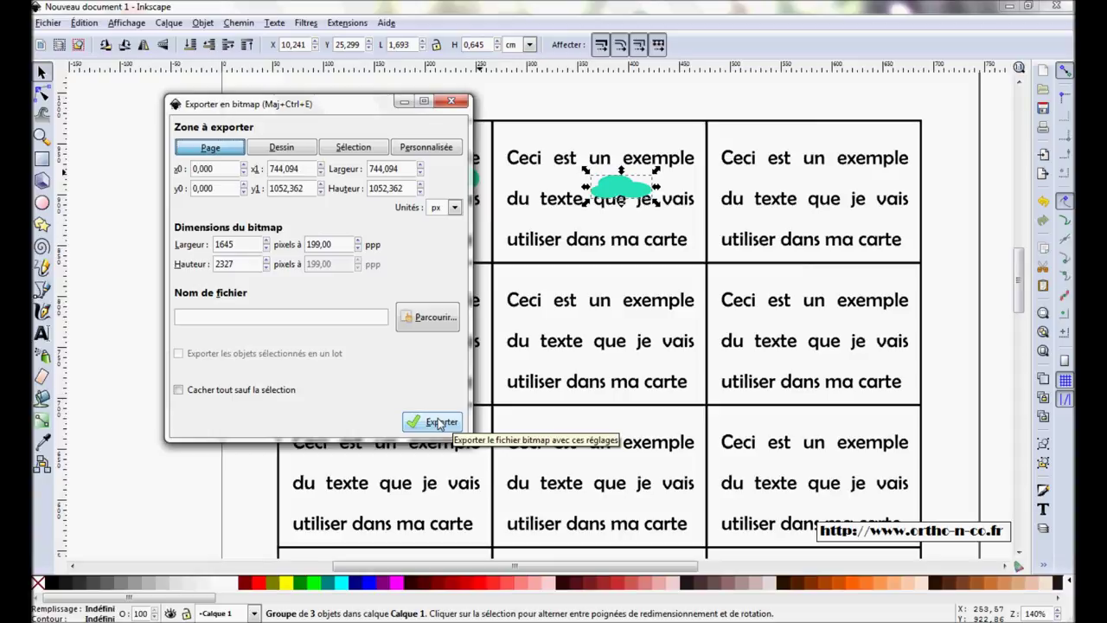
click(451, 101)
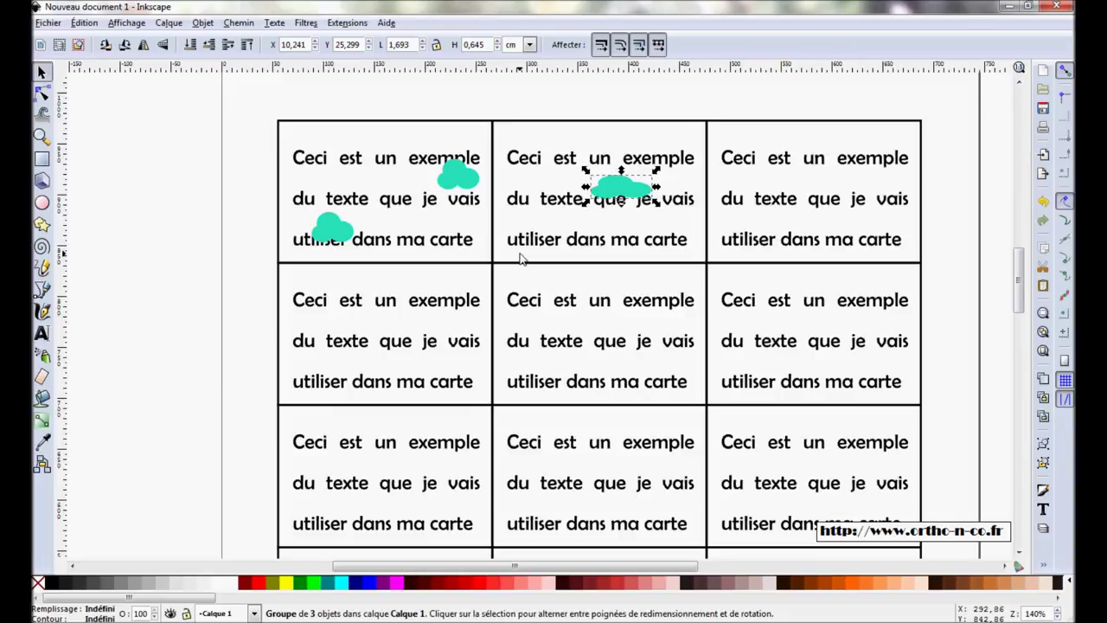